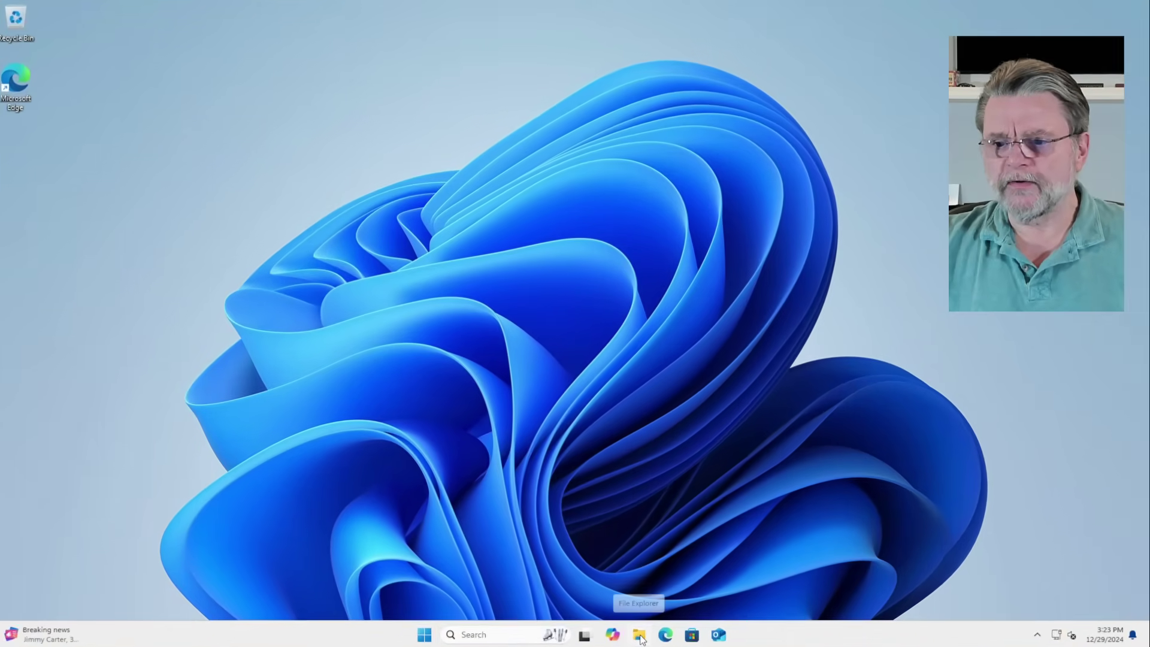
Open File Explorer and turn on Show libraries in Folder Options
left_click(637, 636)
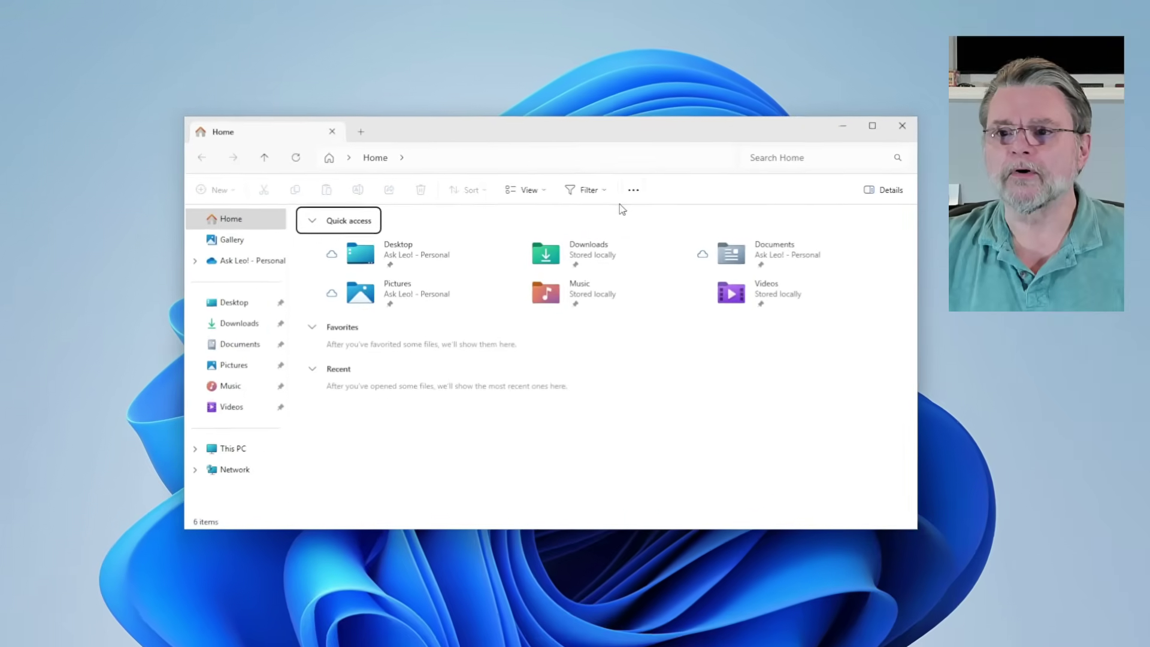
left_click(614, 191)
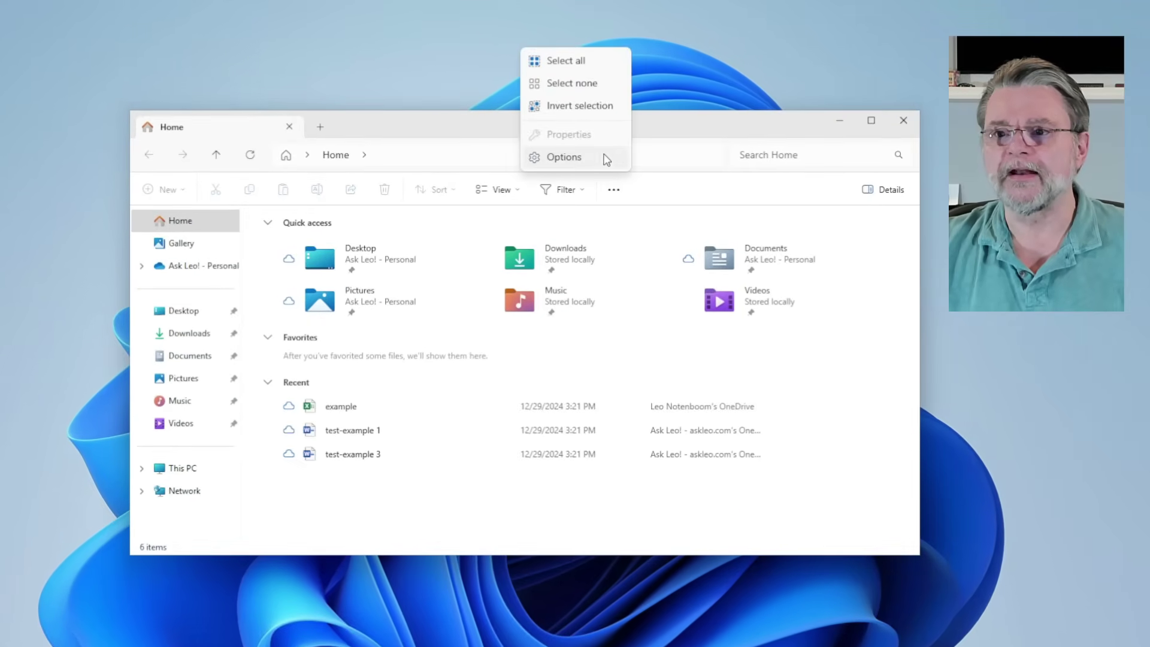
left_click(563, 157)
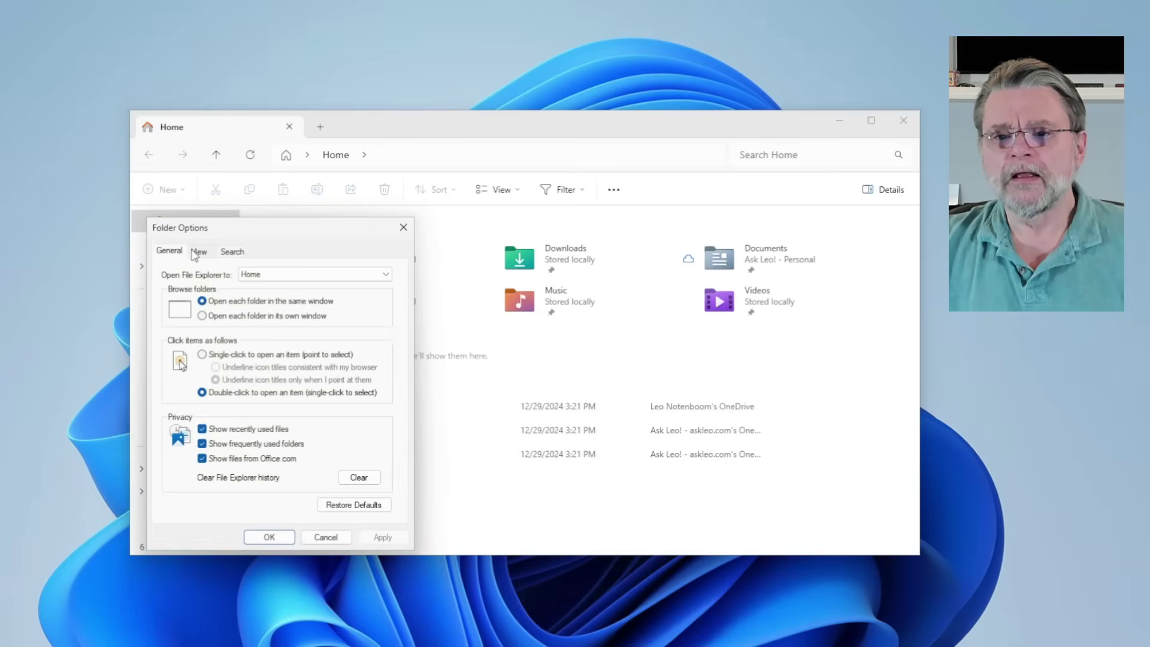
left_click(200, 253)
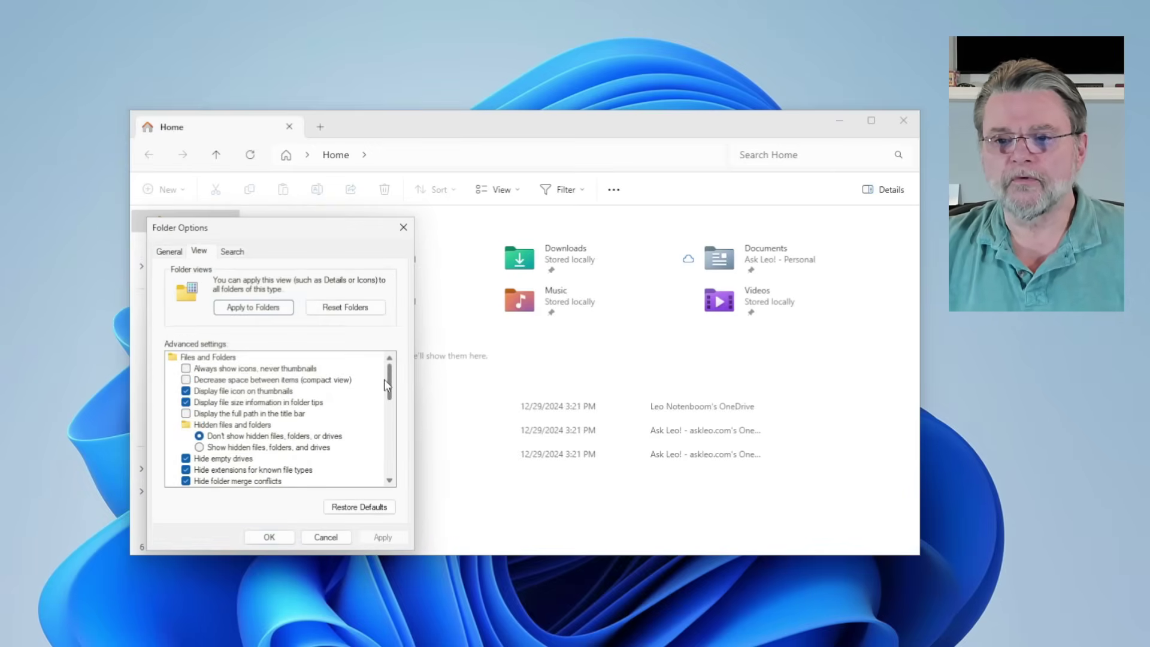
scroll(336, 431, "down", 3)
scroll(323, 449, "down", 3)
scroll(311, 466, "down", 2)
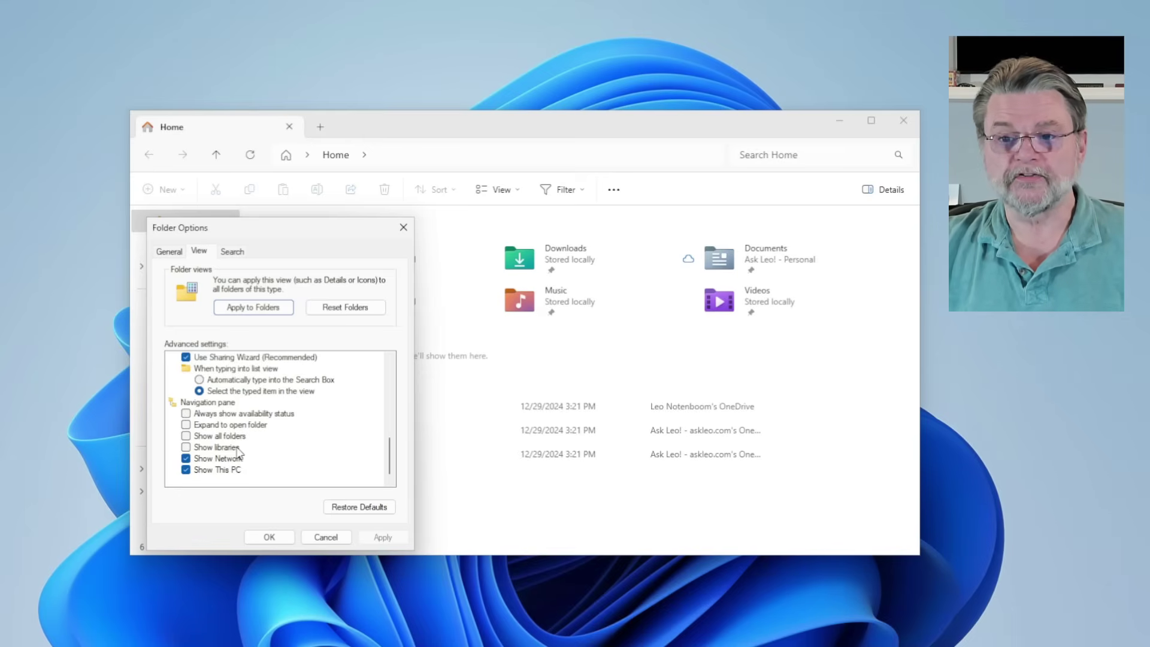
left_click(186, 447)
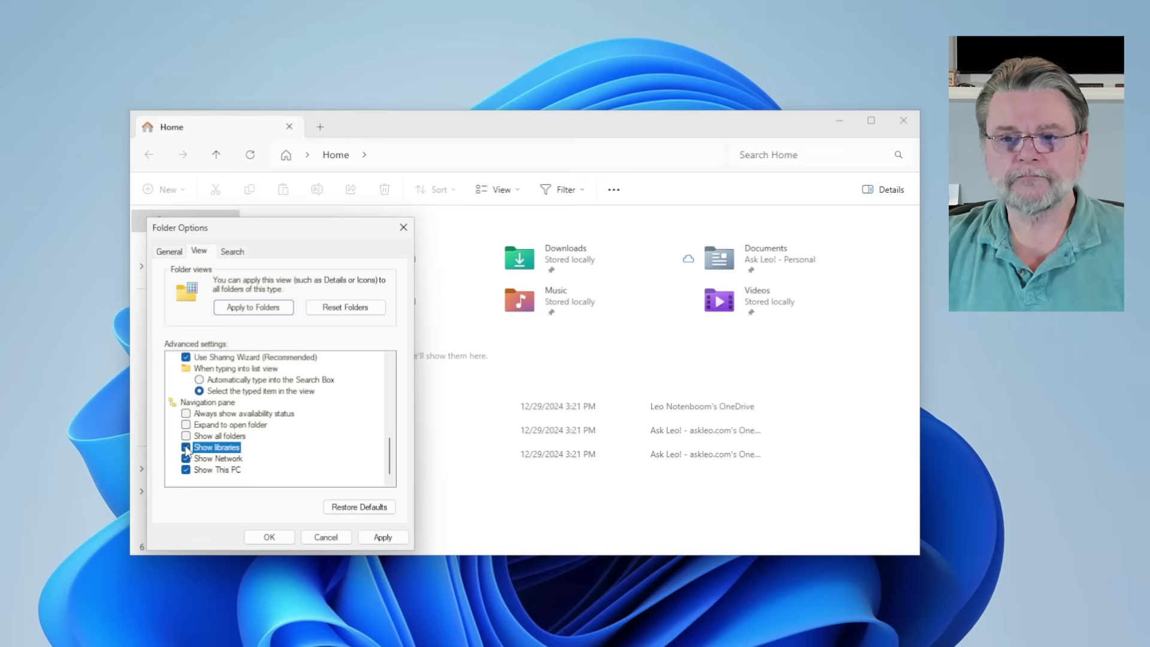
left_click(273, 539)
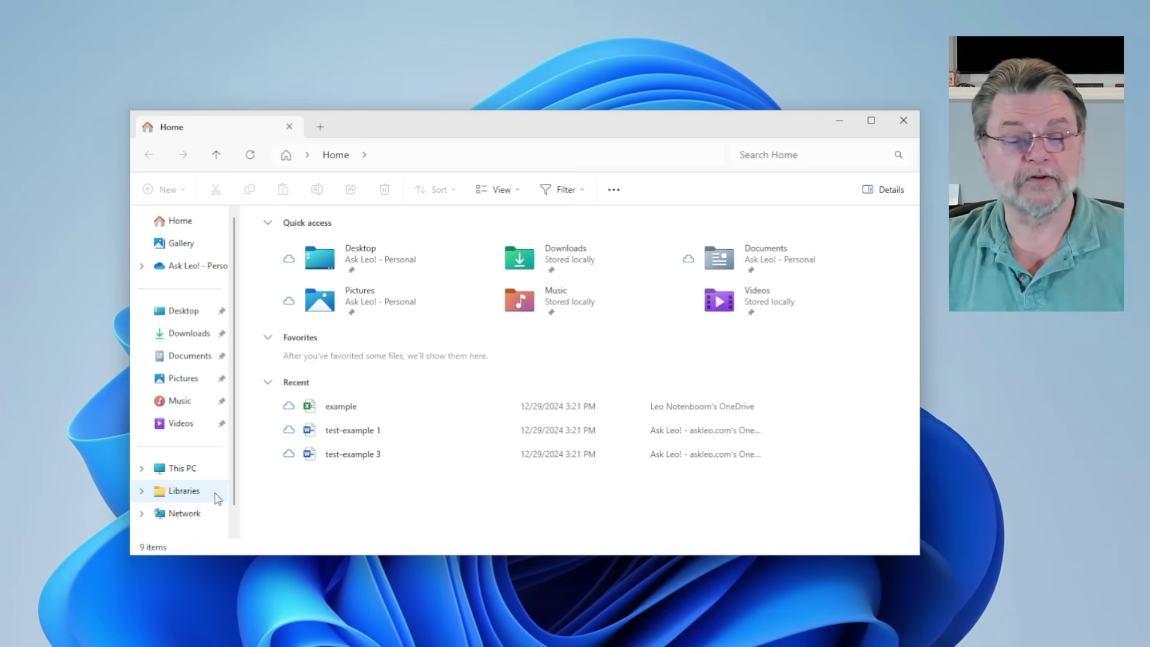
Open Libraries to show the Documents, Music, Pictures and Videos libraries
left_click(176, 490)
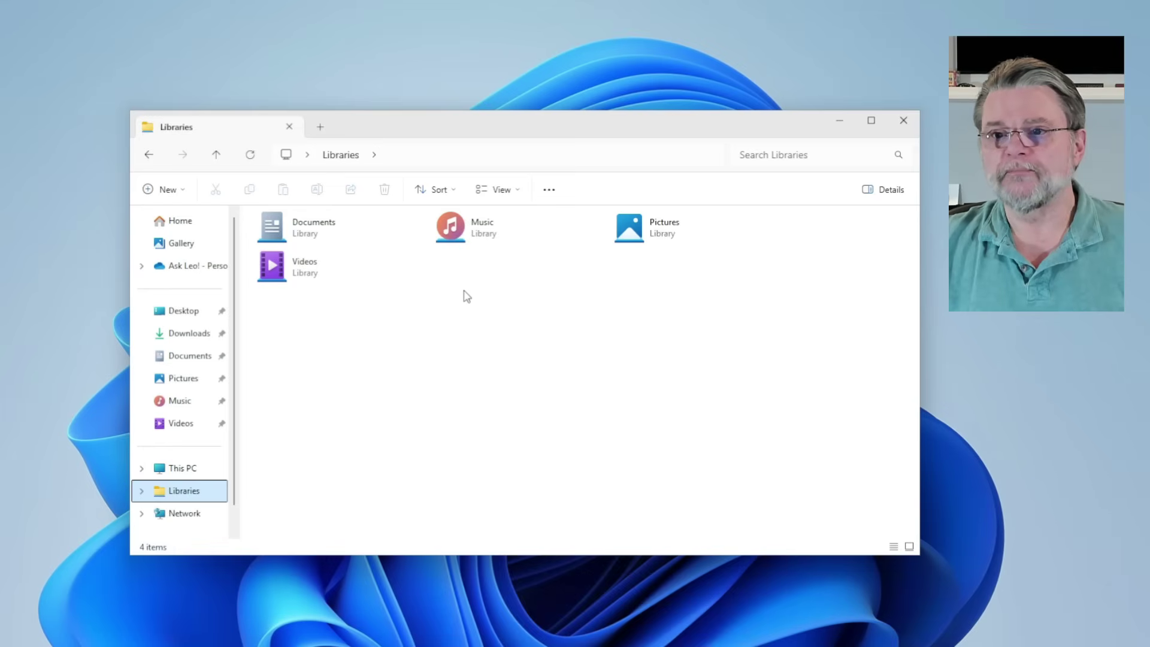
Open the Music library's Properties from its context menu
right_click(460, 233)
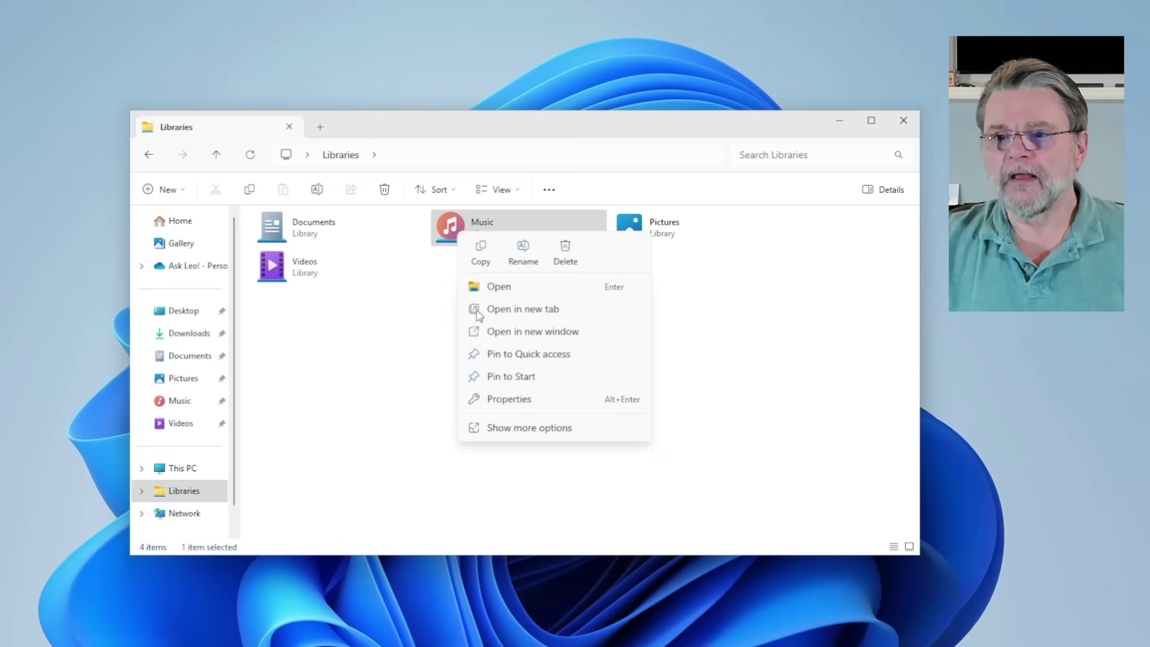
left_click(524, 401)
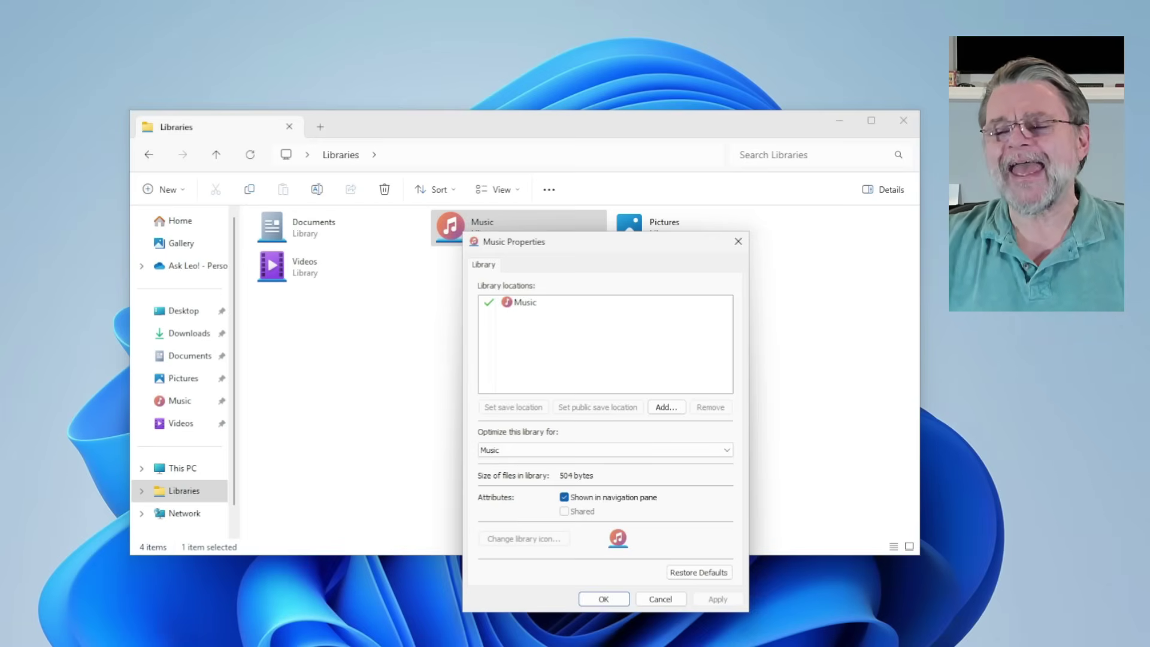
Create a new MyOtherMusic folder on Local Disk (C:) and include it in the Music library
left_click(677, 408)
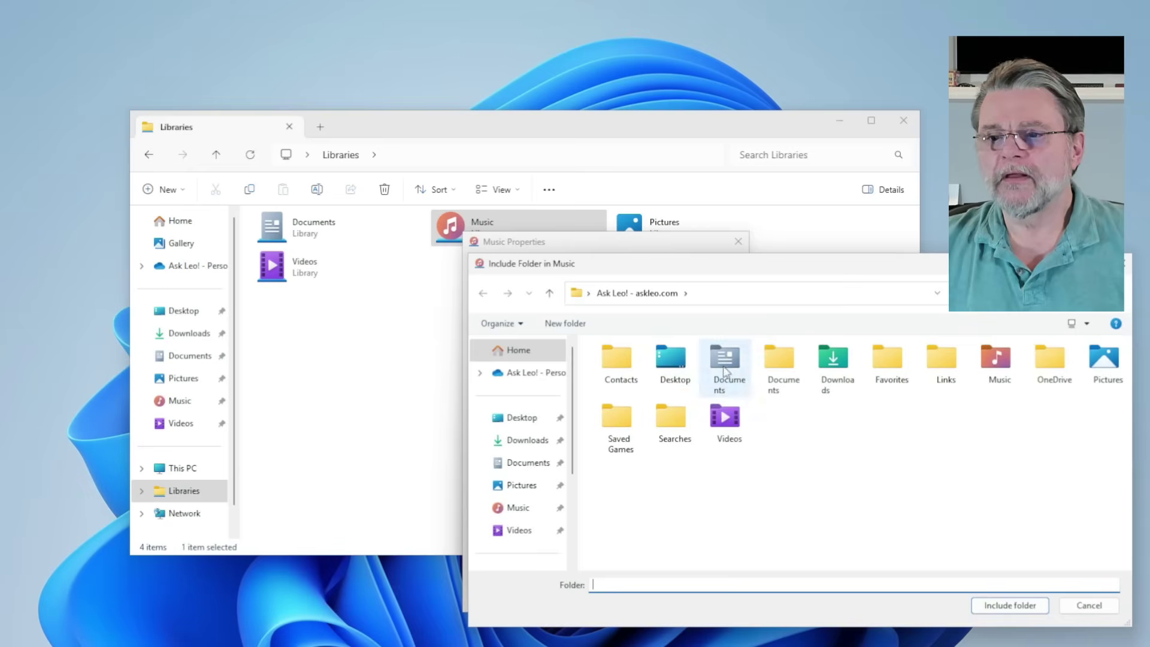
scroll(530, 491, "down", 2)
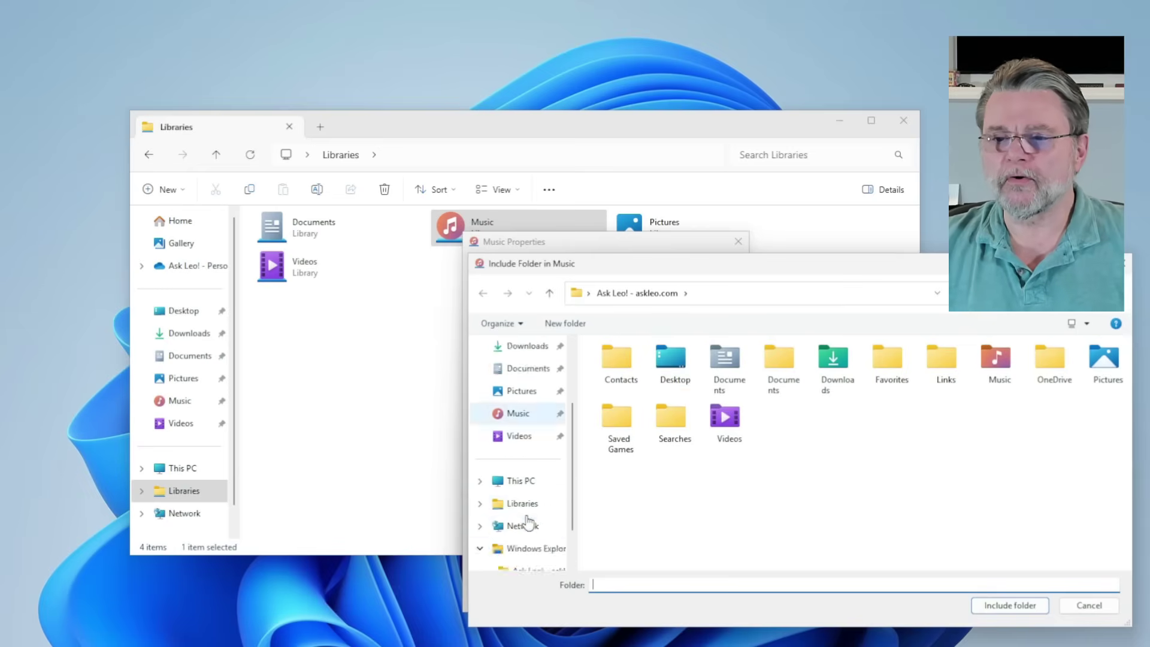
scroll(530, 461, "down", 1)
left_click(529, 444)
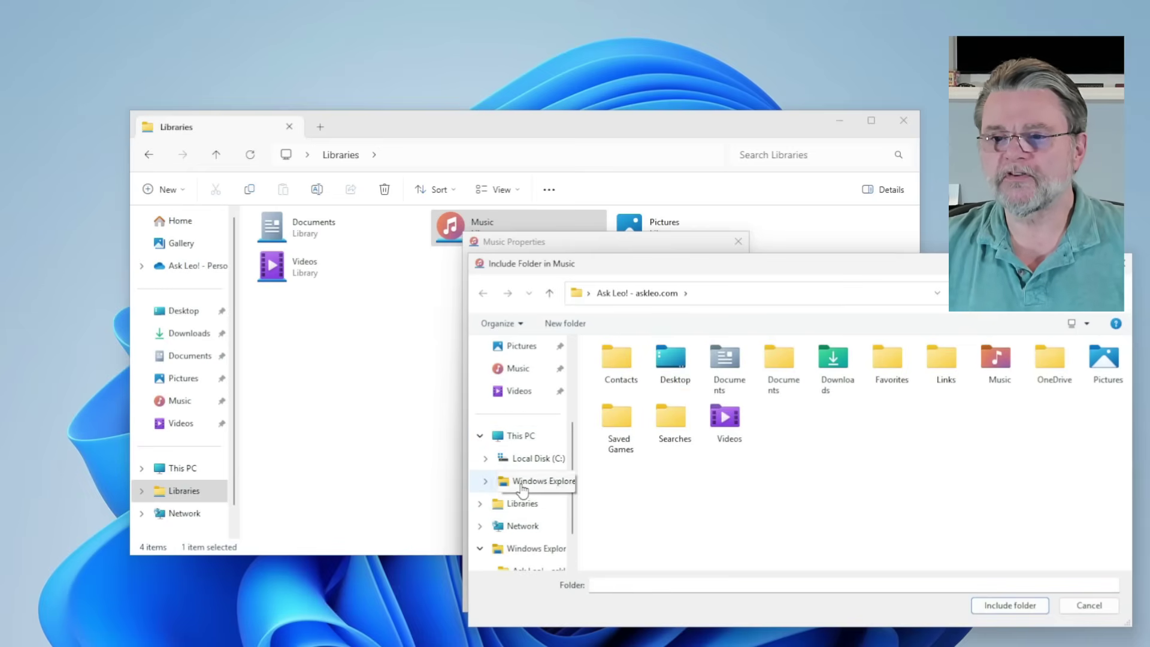
left_click(536, 460)
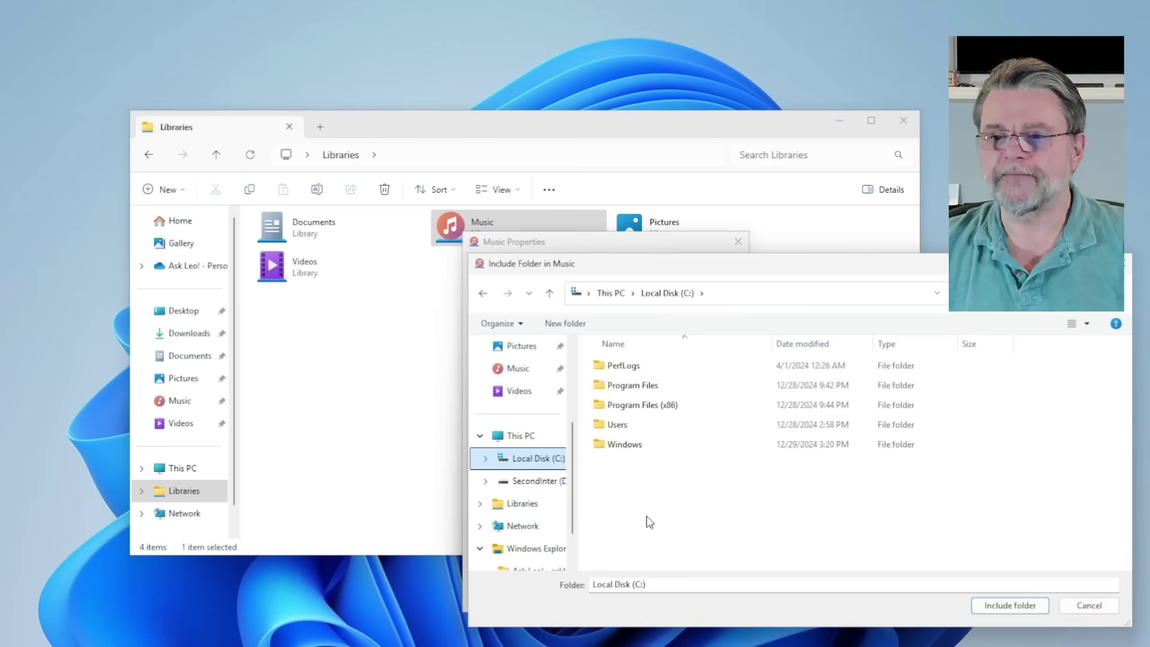
right_click(647, 518)
mouse_move(701, 634)
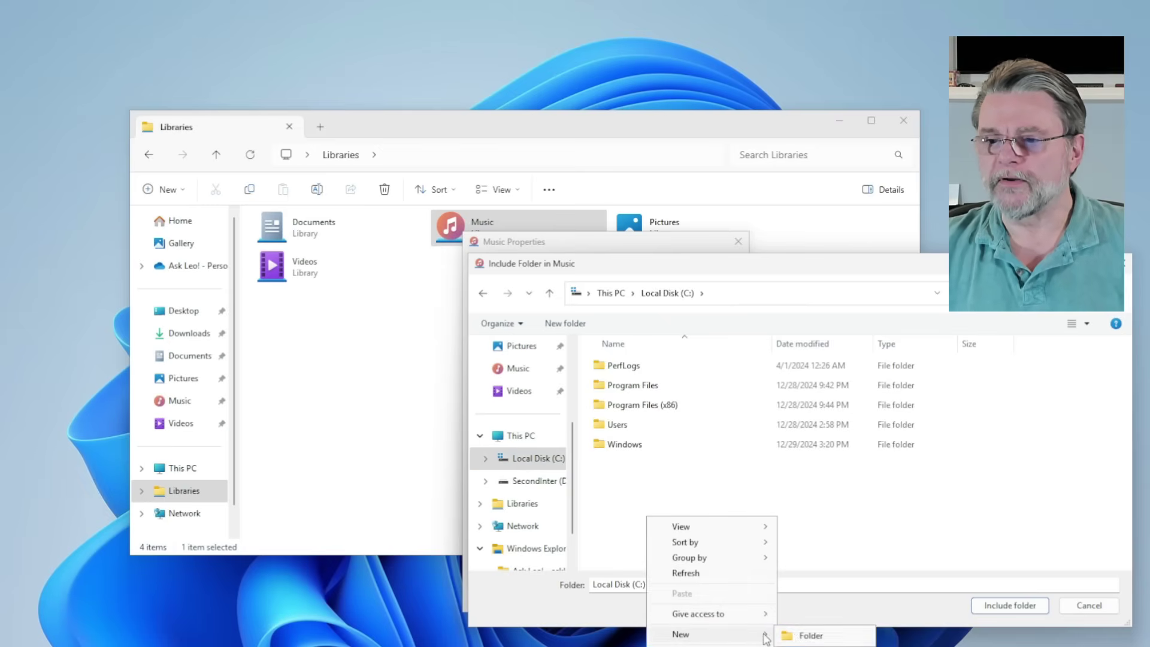
left_click(809, 635)
type("M")
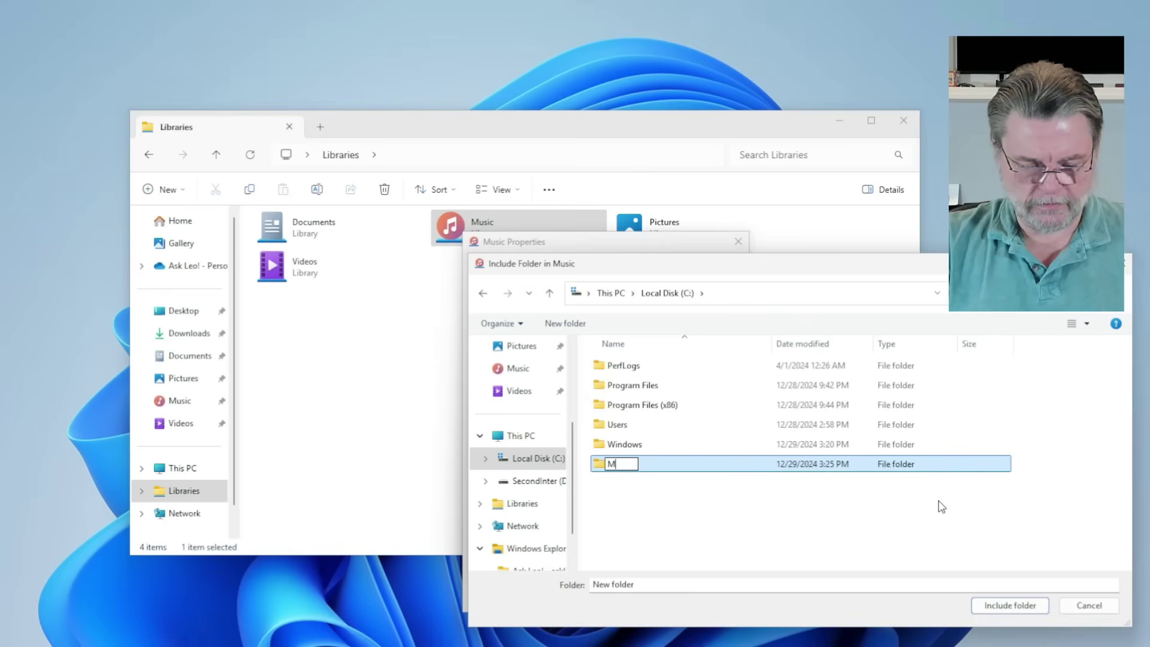
type("yOther")
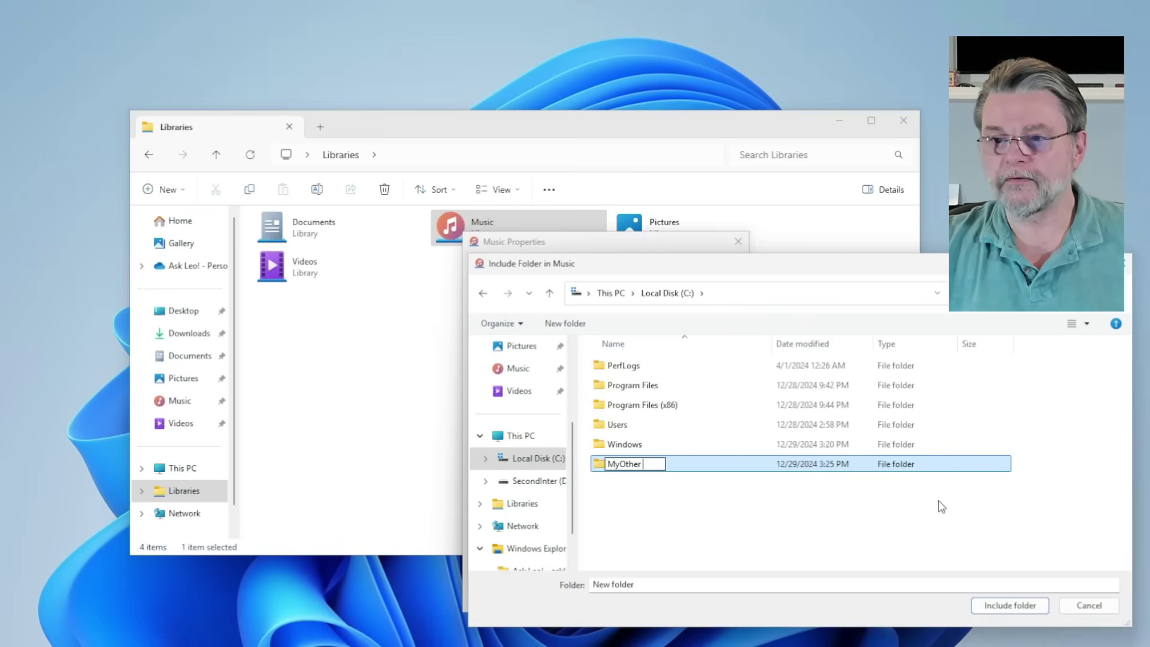
type("Music")
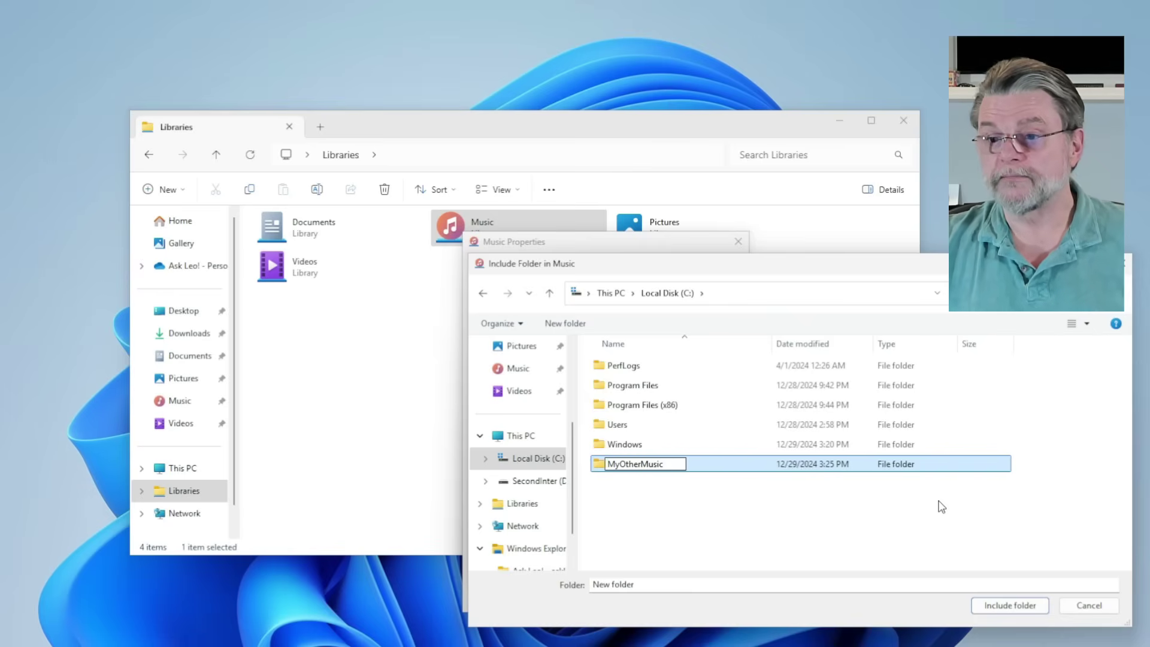
key("Return")
left_click(1025, 606)
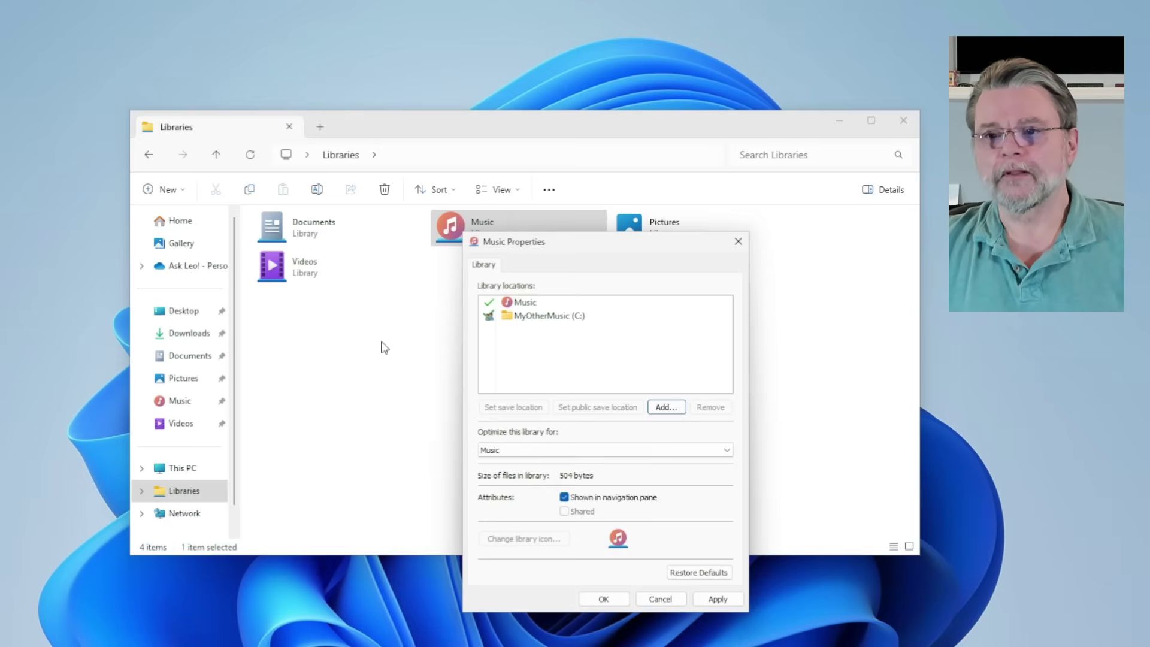
Save the library properties and open C:\MyOtherMusic from the navigation pane
left_click(605, 601)
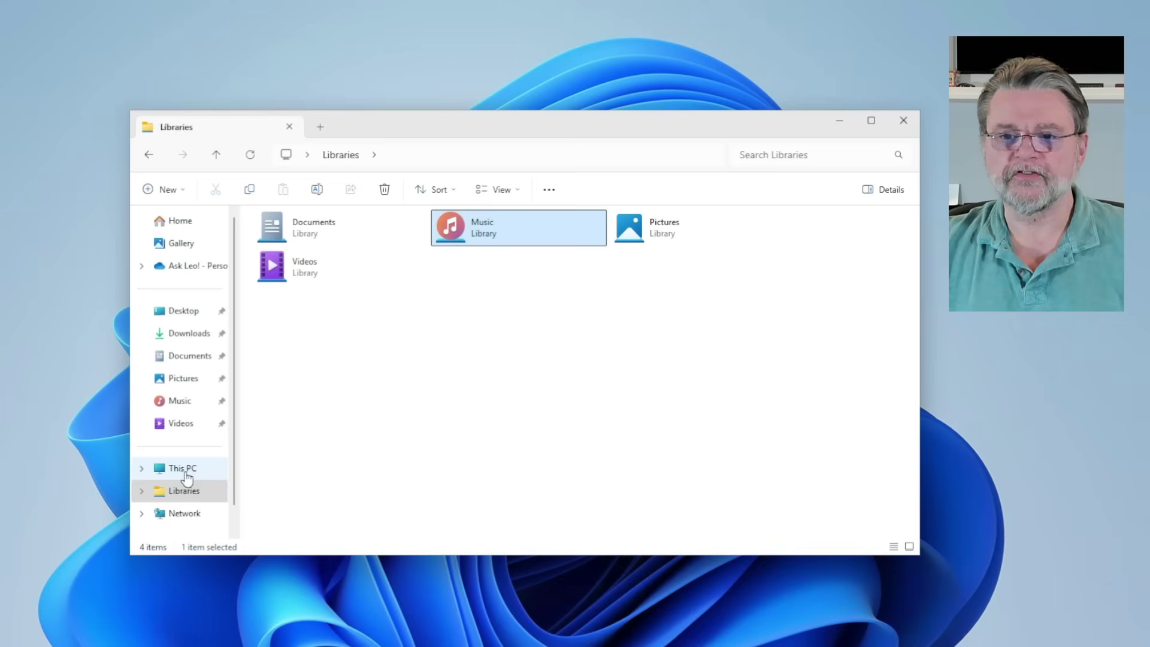
scroll(227, 516, "down", 1)
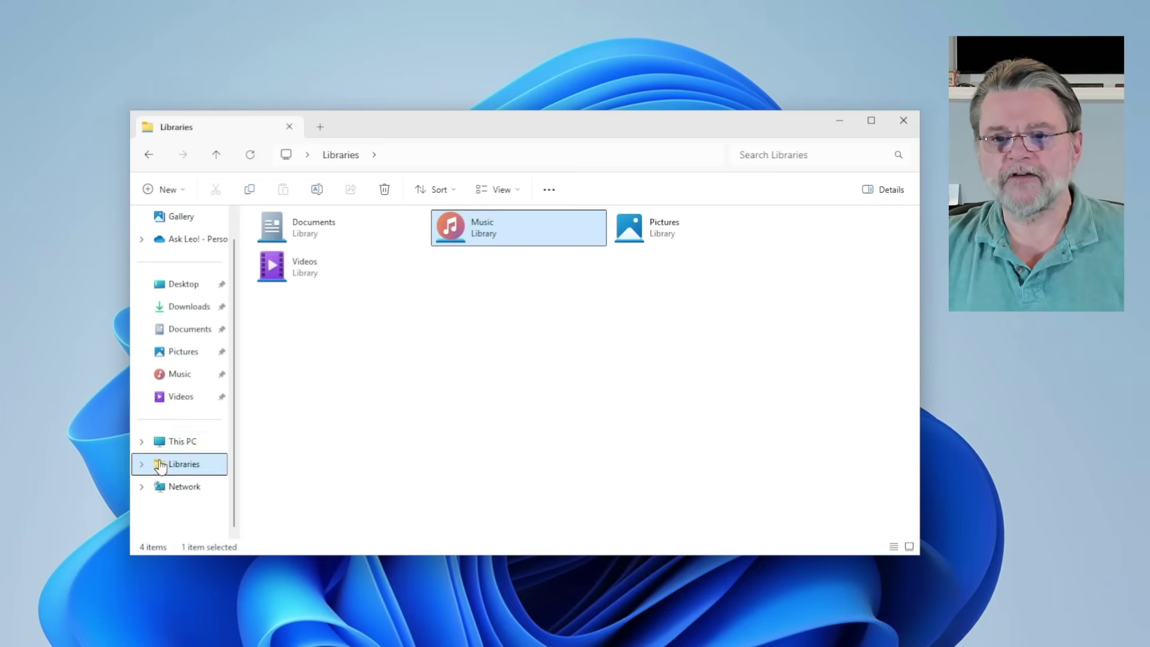
left_click(141, 441)
left_click(147, 464)
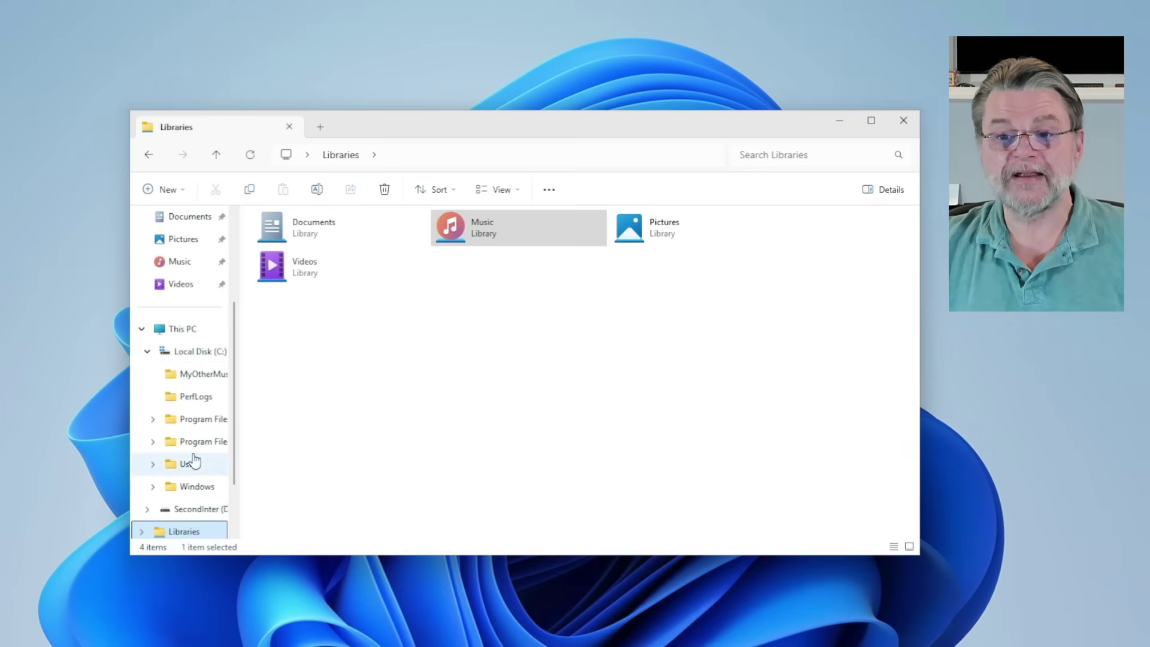
left_click(214, 382)
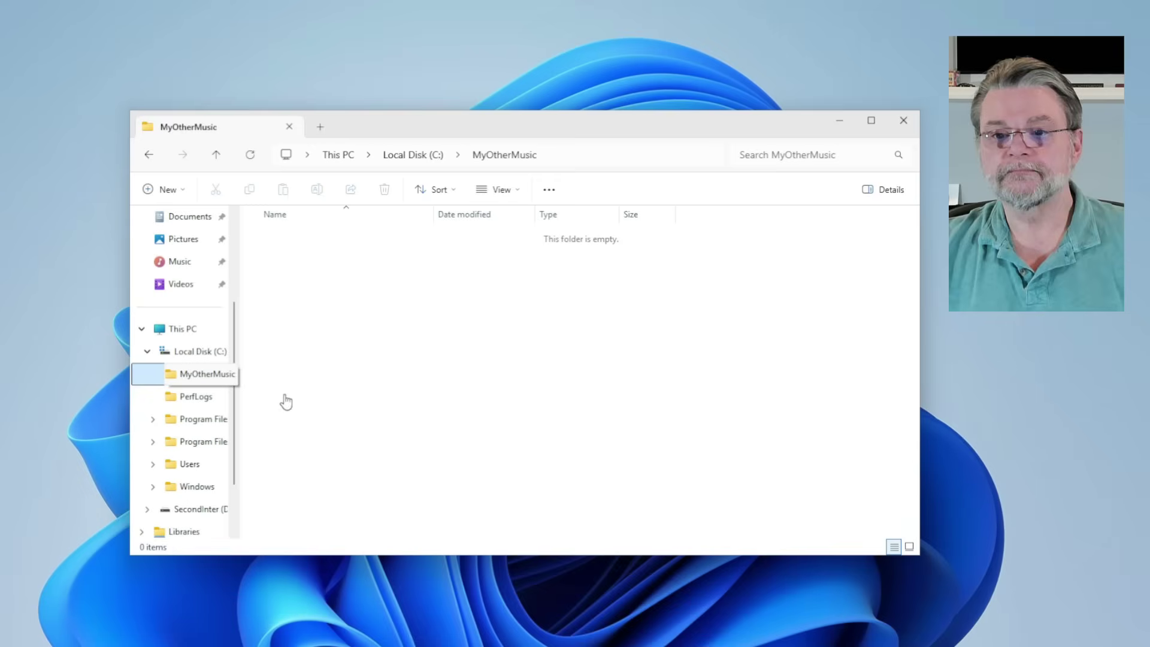
Create an empty text document named 'This is in MyOtherMusic' there
right_click(370, 331)
mouse_move(460, 438)
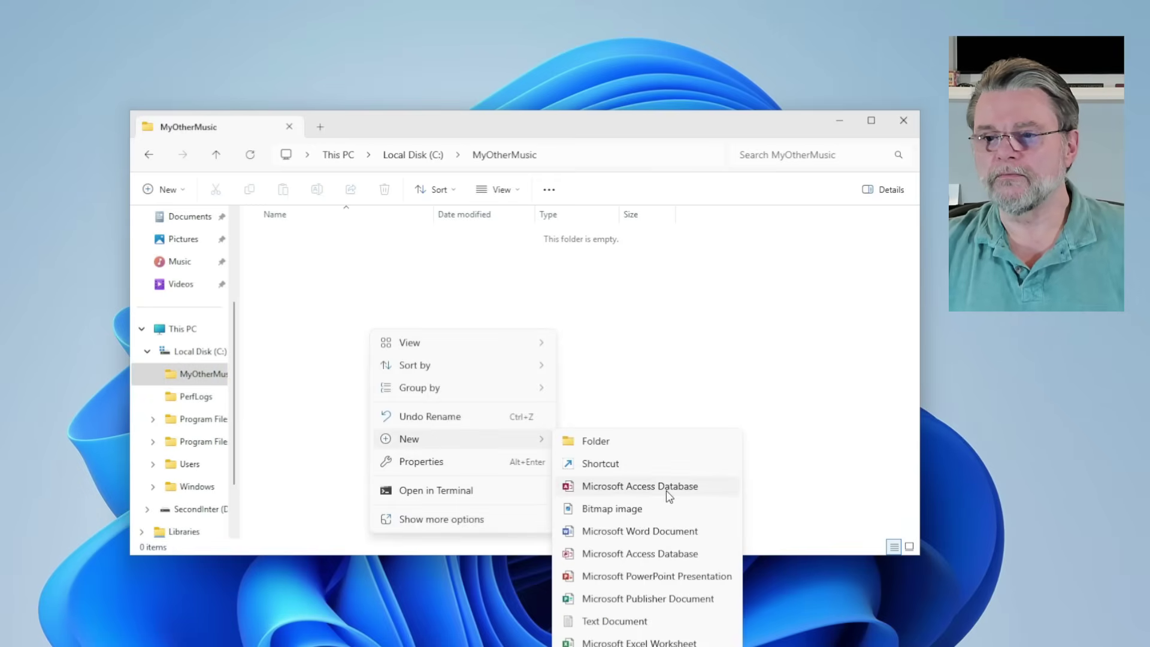
left_click(642, 622)
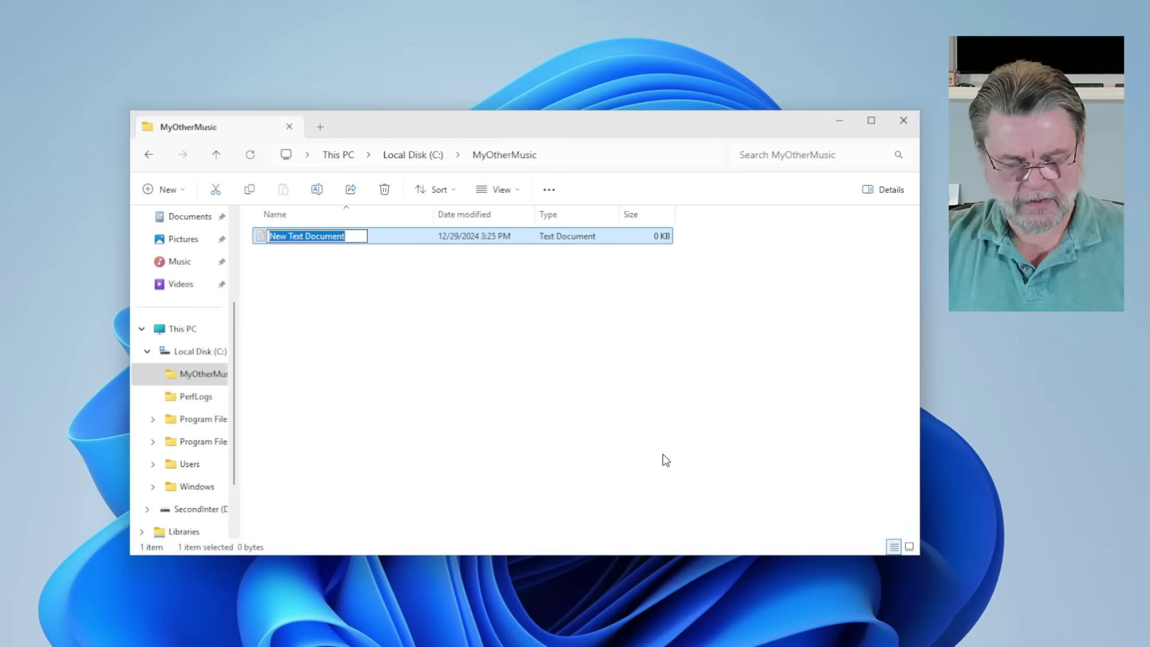
type("This")
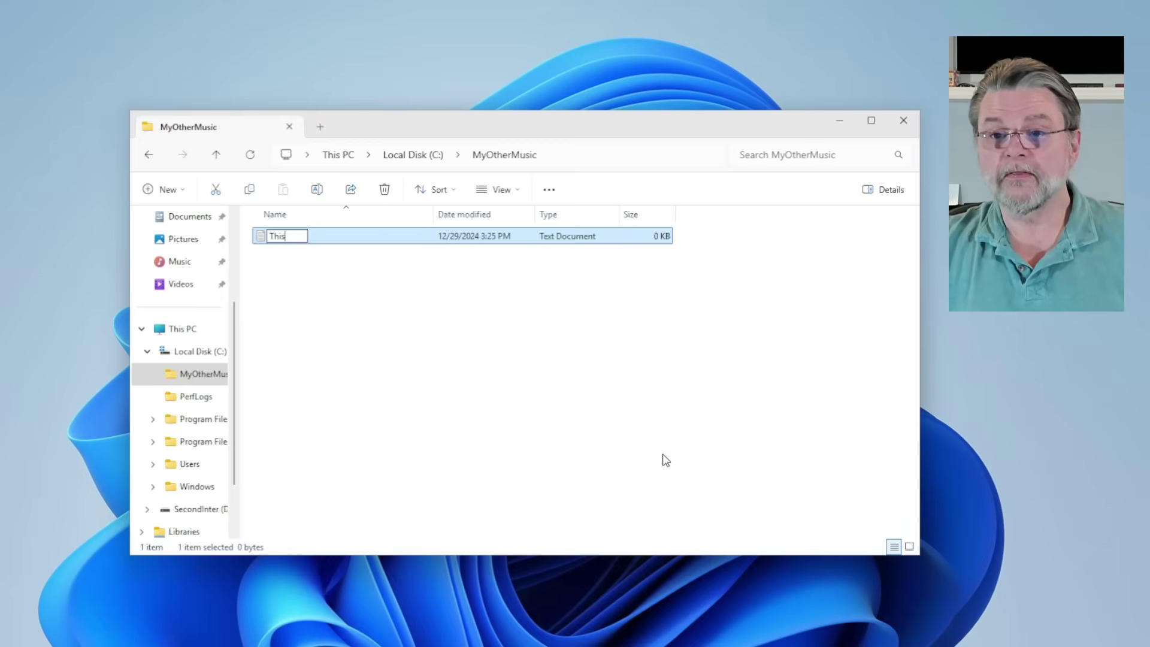
type(" is in MyO")
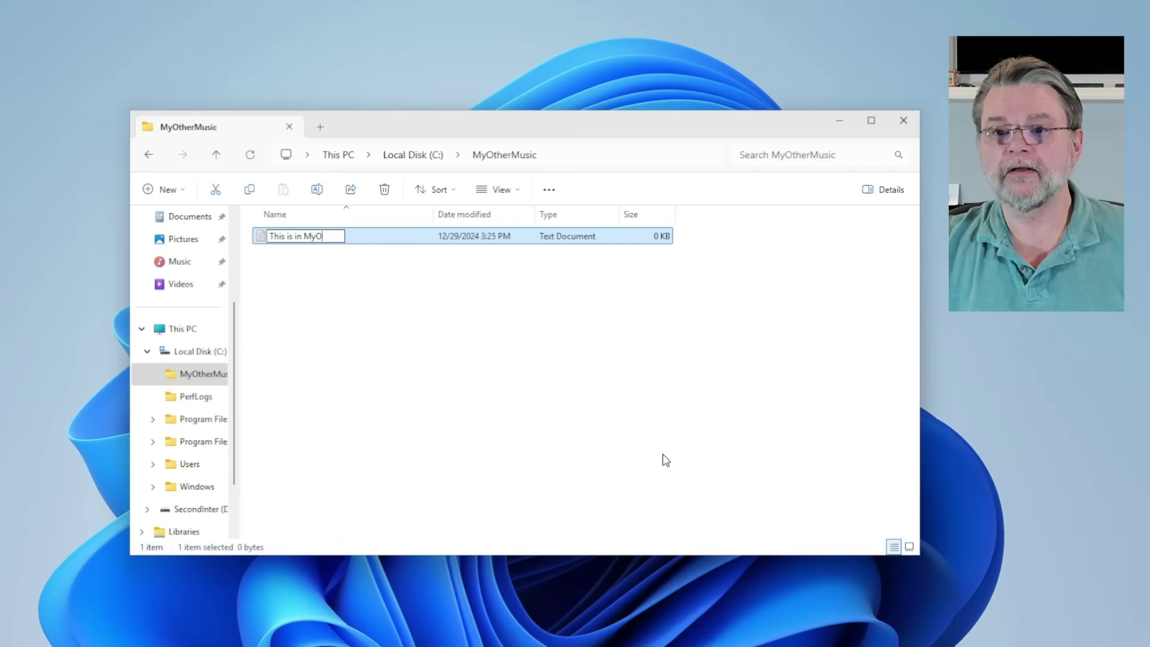
type("therMusic")
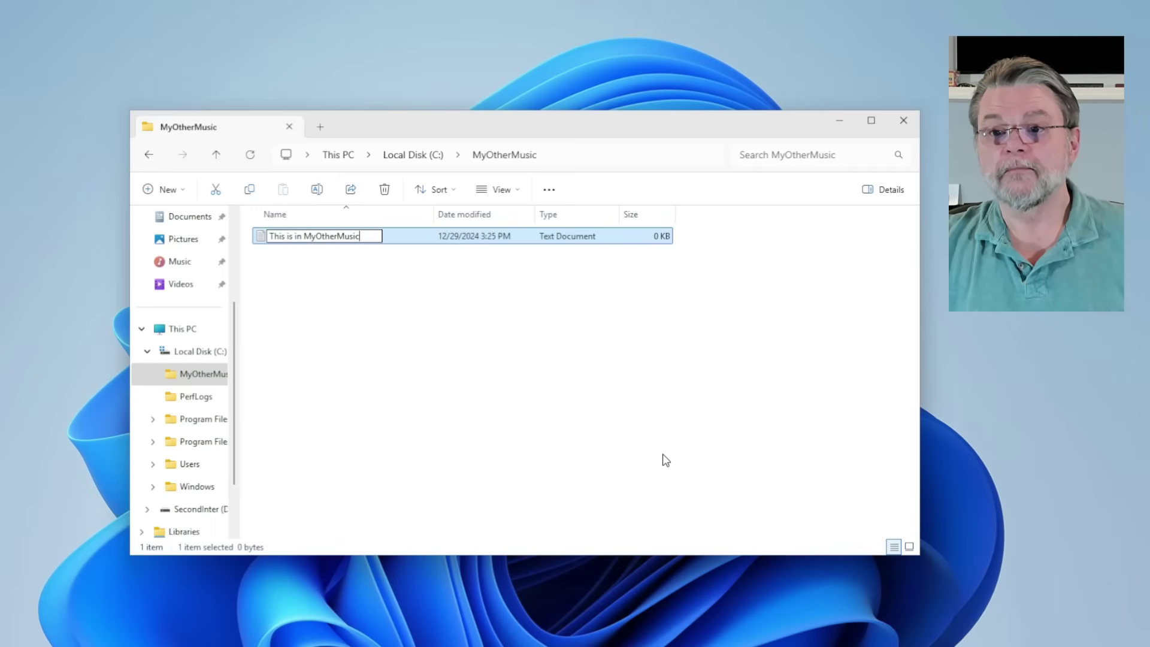
key("Return")
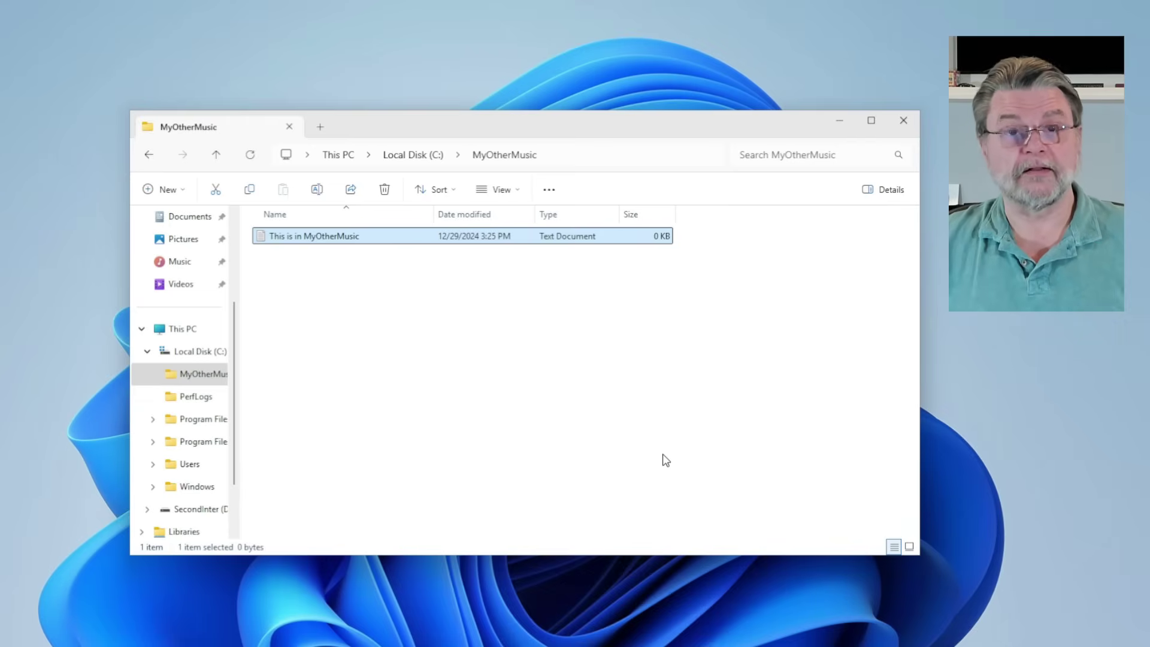
In the default Music folder, create an empty text file named 'This is in the default music folder'
left_click(182, 263)
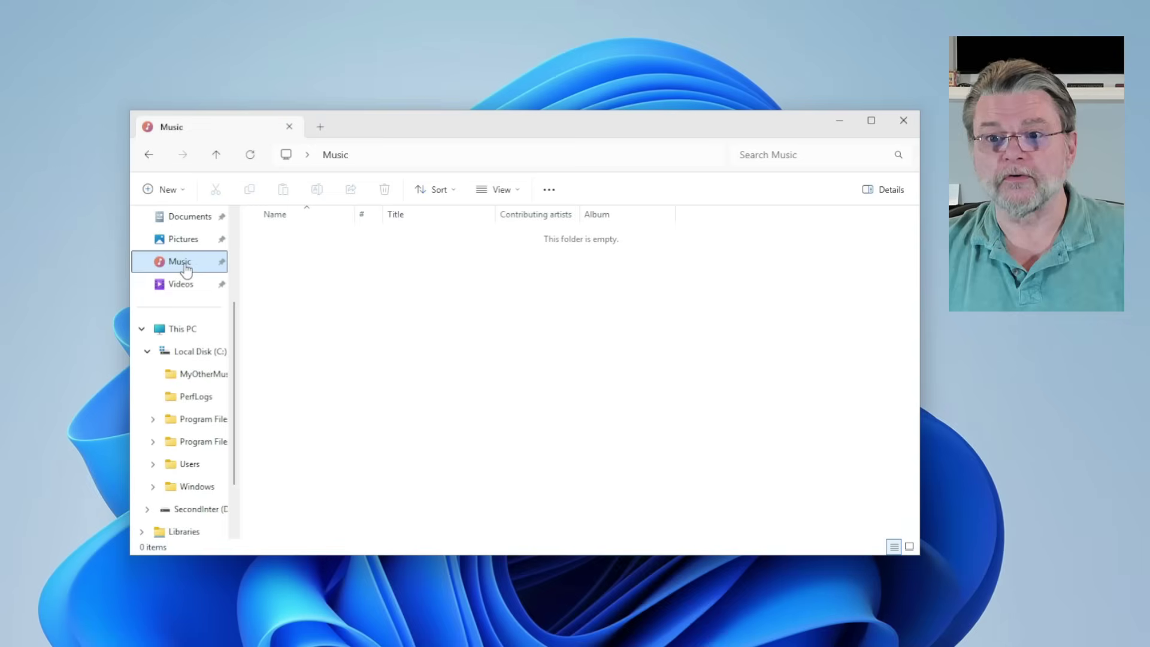
right_click(282, 276)
mouse_move(319, 384)
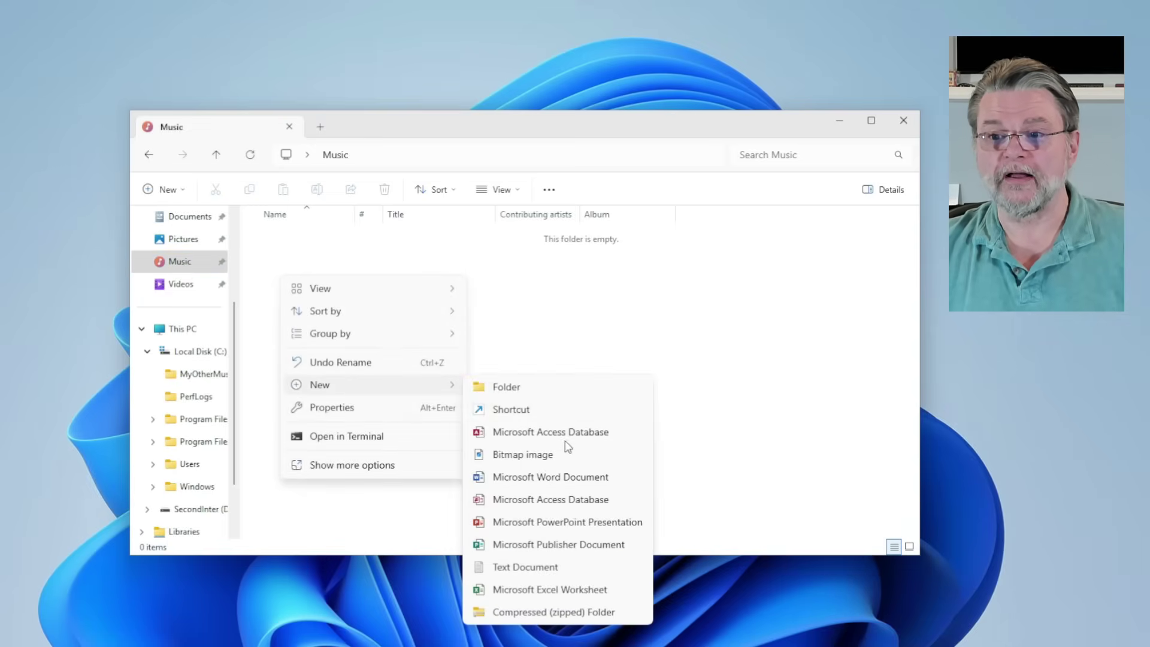
left_click(525, 566)
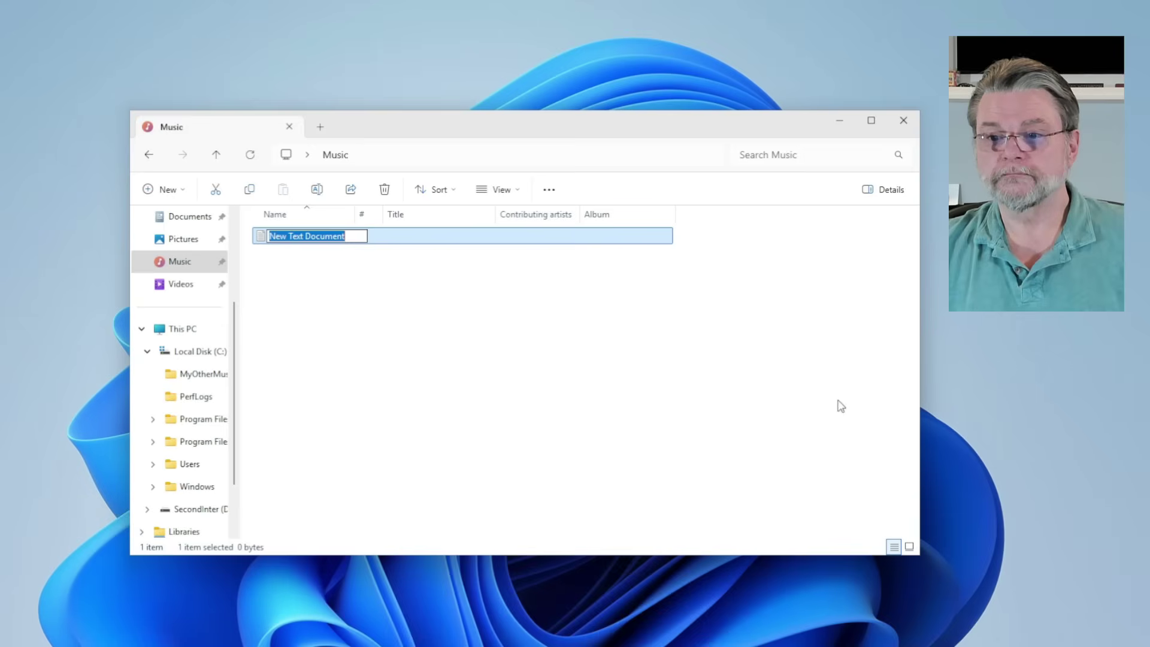
type("Th")
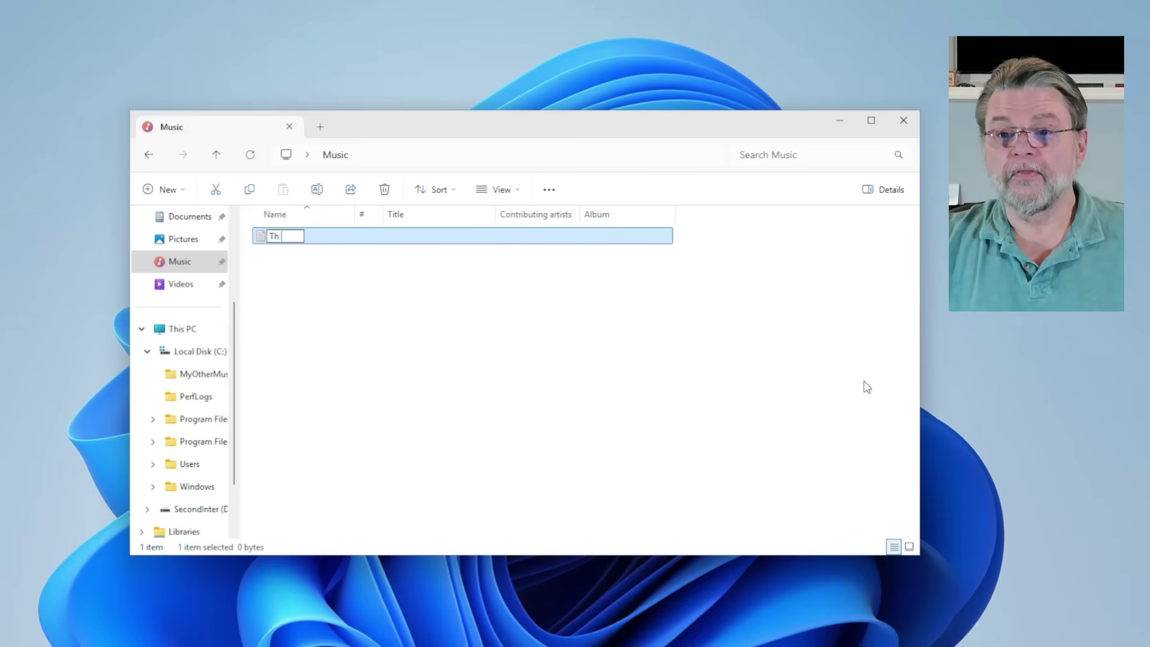
type("is is in the default")
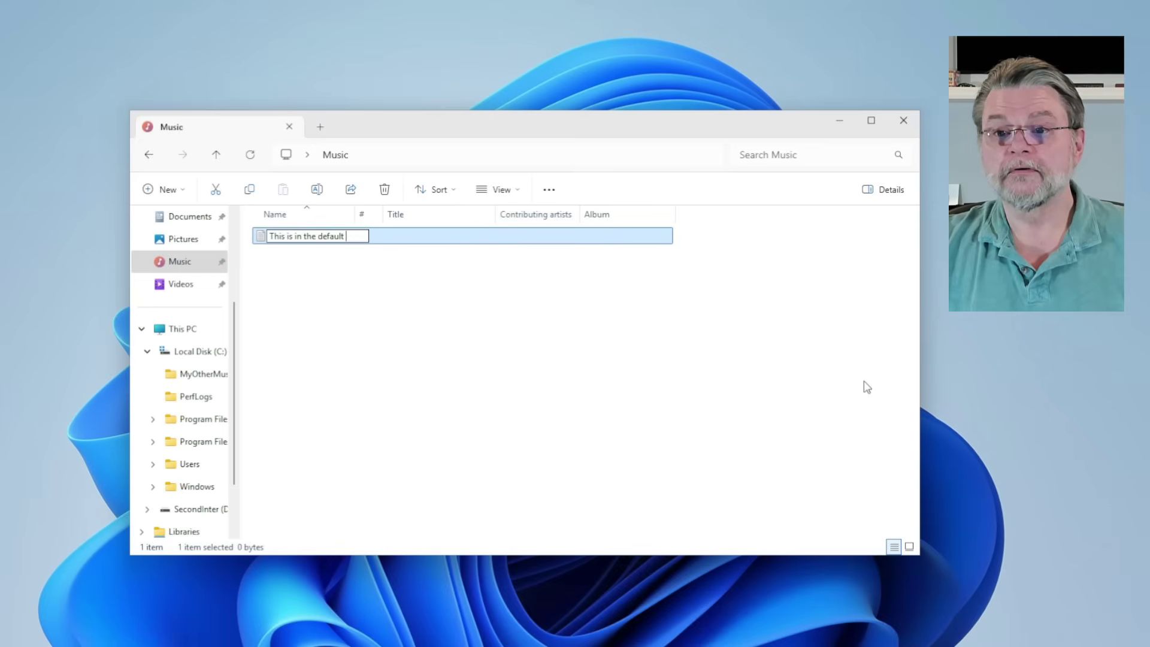
type("music folder")
key("Return")
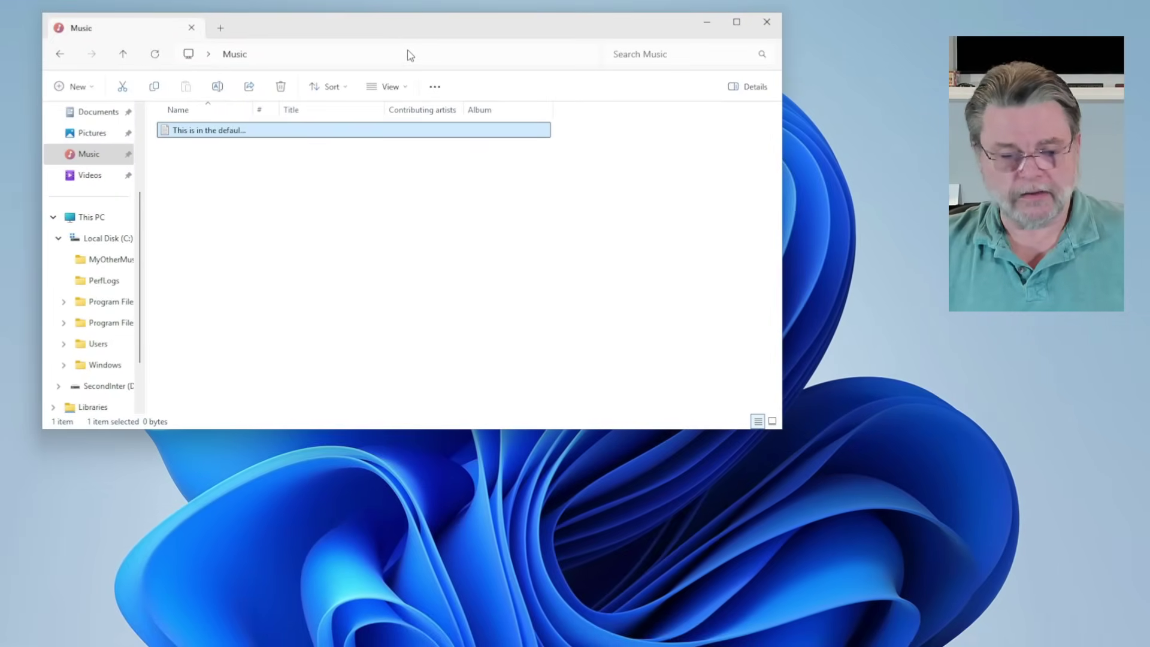
Open a second File Explorer window showing C:\MyOtherMusic
key("ctrl+n")
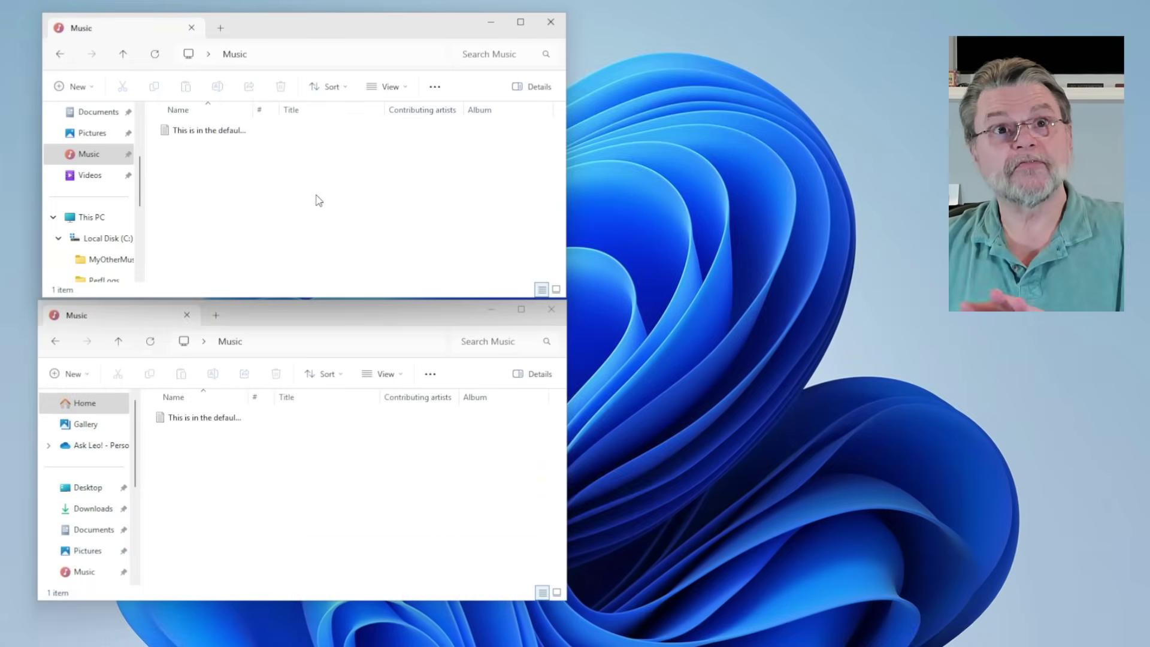
left_click(90, 154)
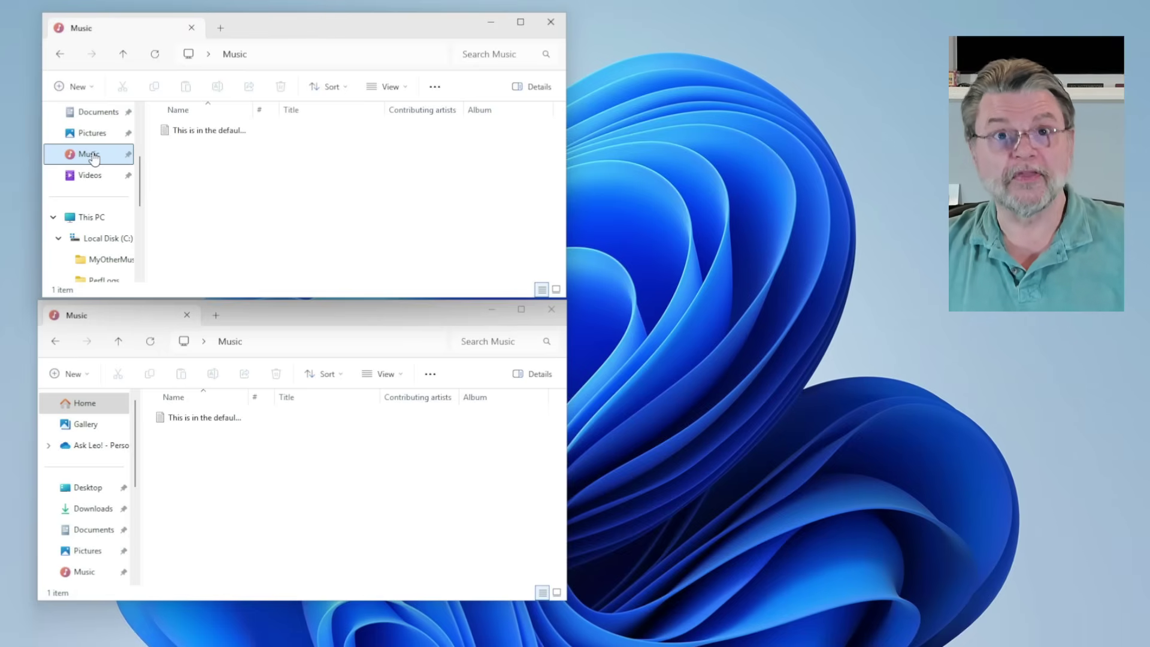
left_click(335, 445)
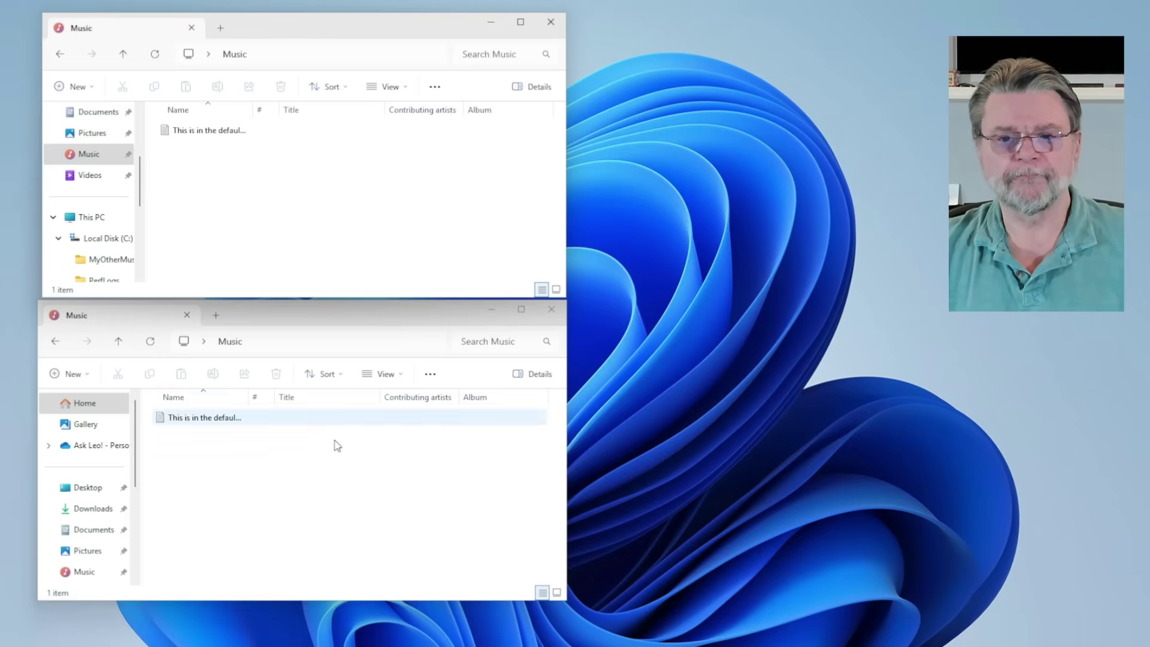
left_click(136, 504)
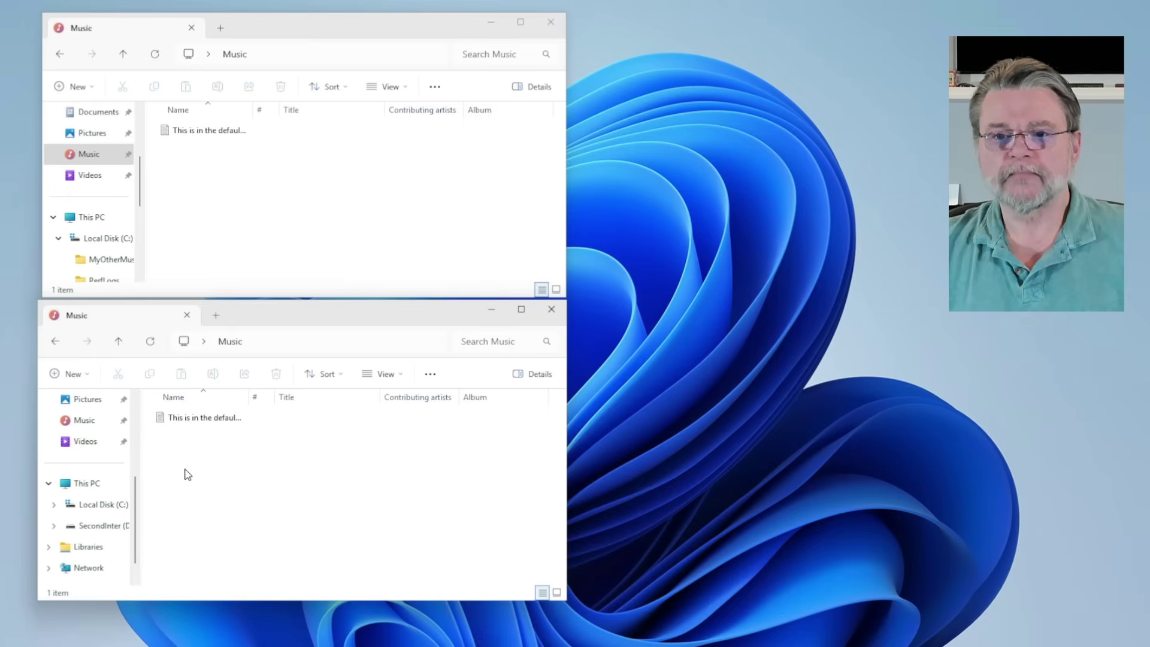
left_click(99, 505)
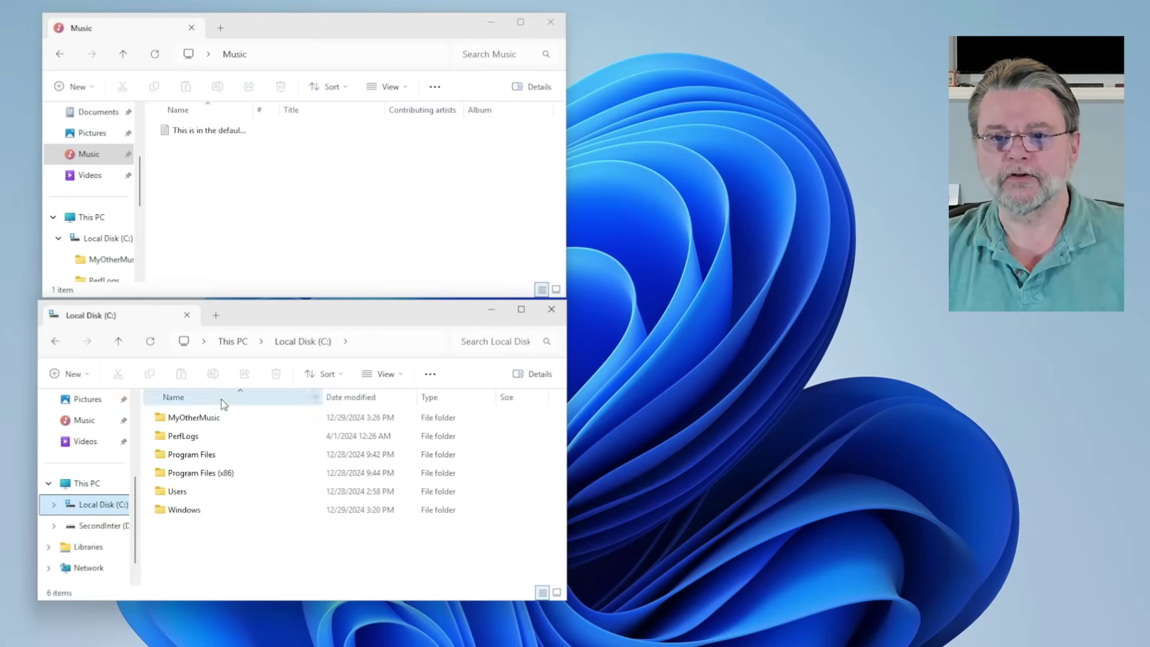
double_click(202, 419)
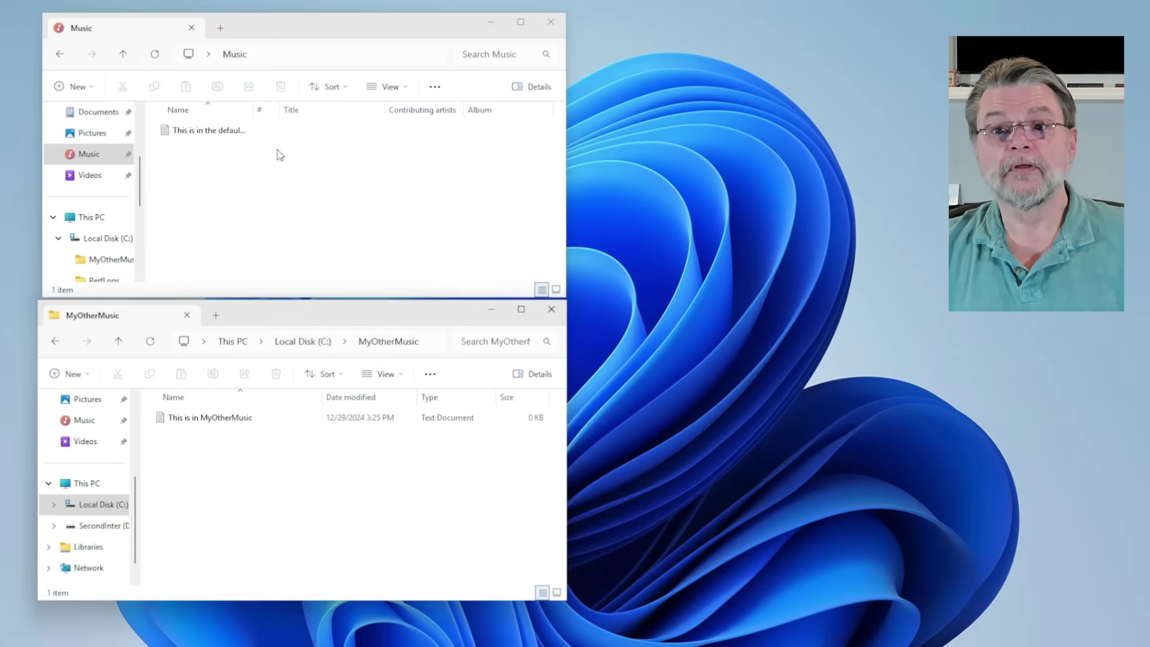
View the Music folder's location path, then bring the MyOtherMusic window forward
left_click(343, 54)
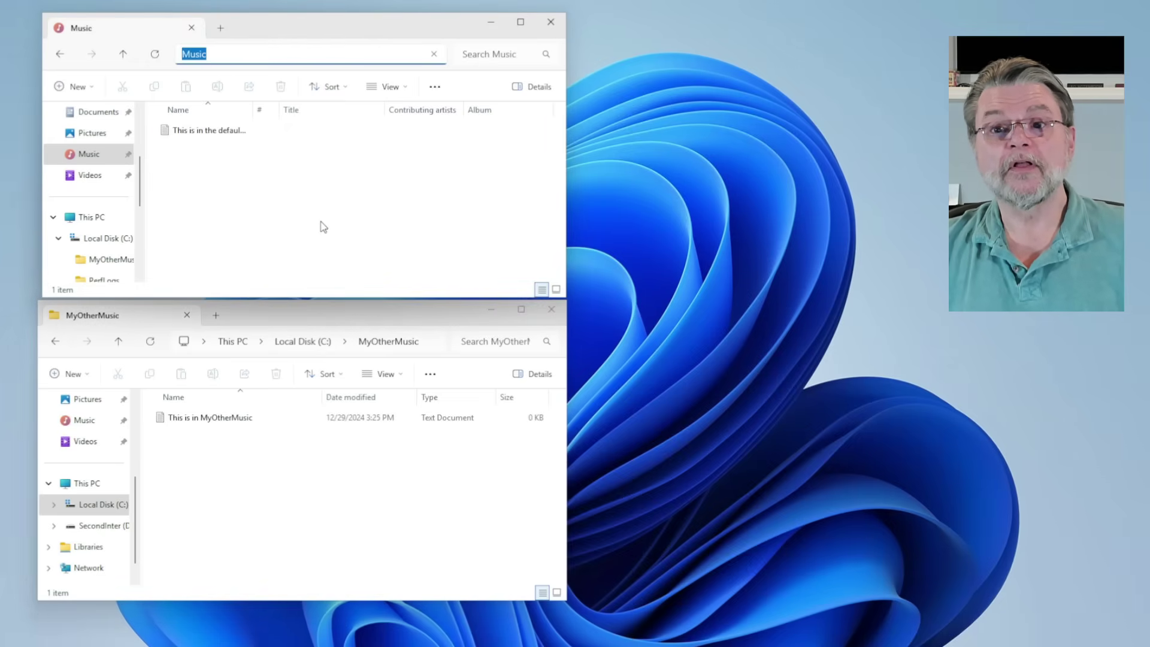
key("Escape")
left_click(111, 159)
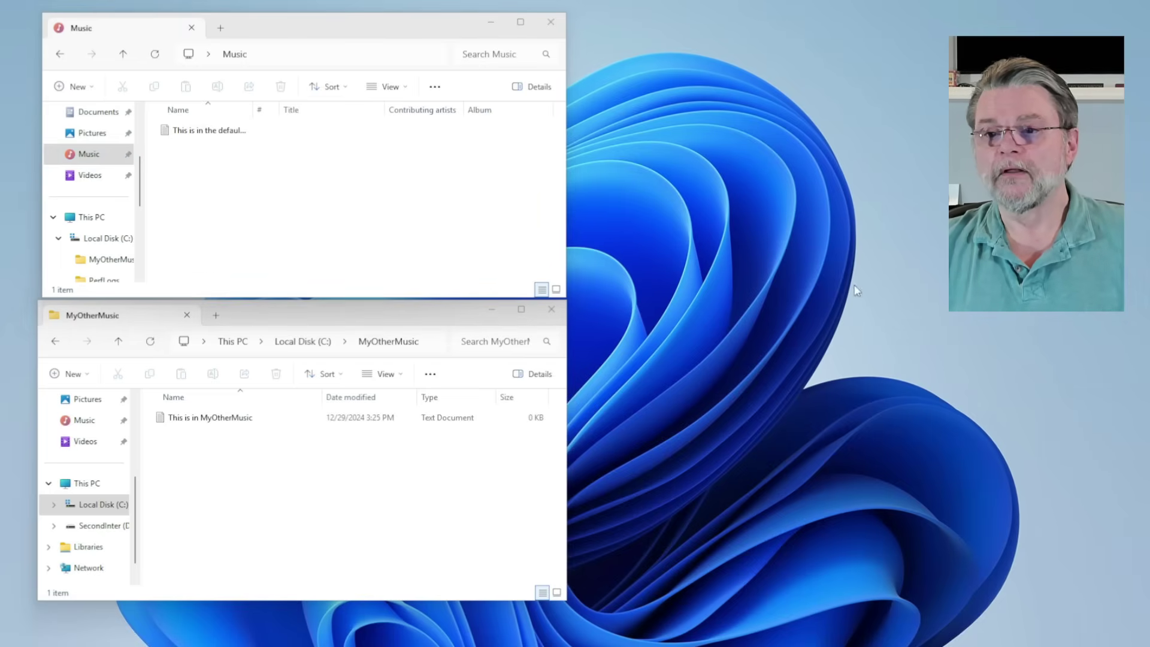
left_click(426, 494)
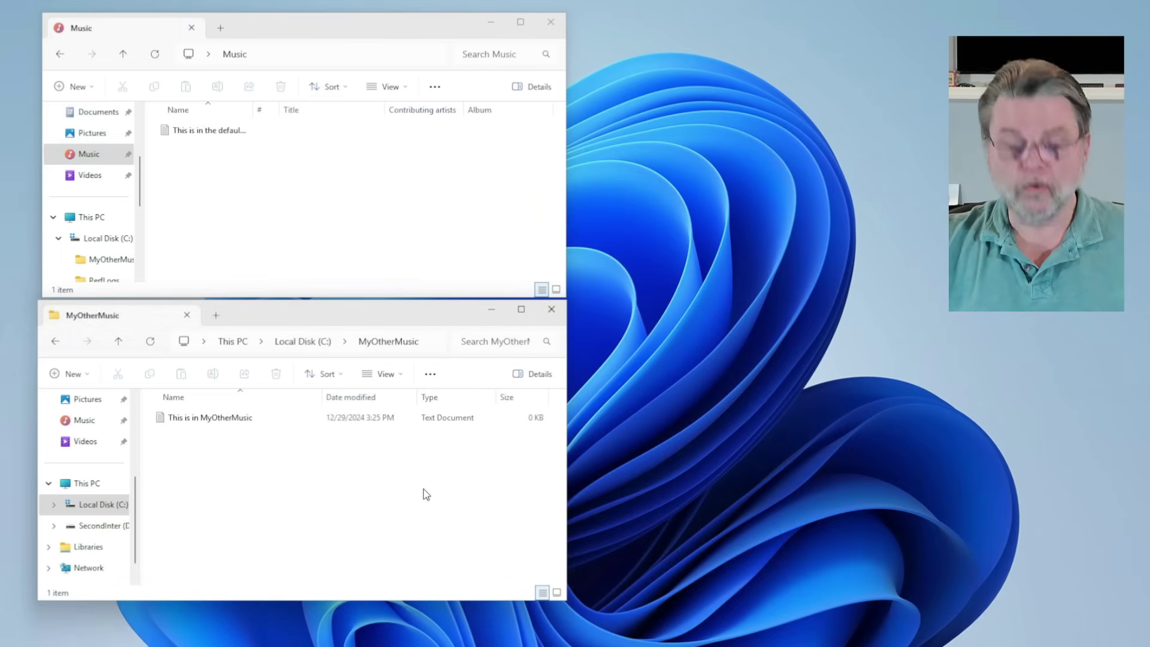
Show the Music library in a third window on the right, with a wider Name column
mouse_move(290, 315)
left_mouse_down()
mouse_move(822, 195)
mouse_move(825, 184)
left_mouse_up()
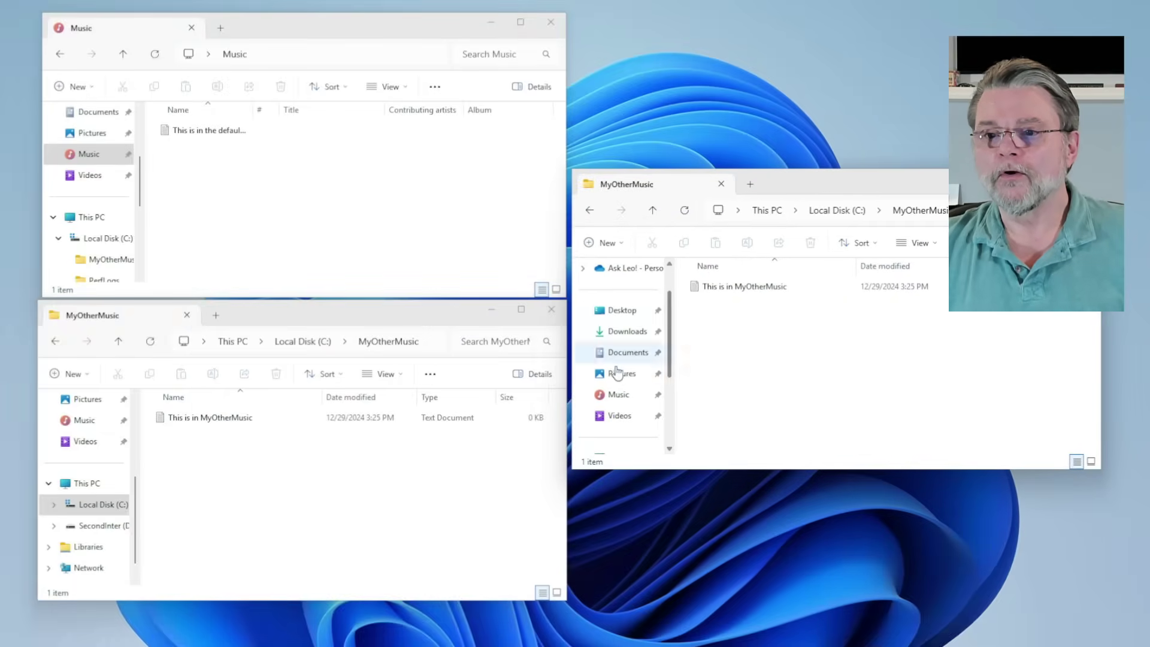
scroll(630, 375, "down", 1)
scroll(630, 374, "down", 1)
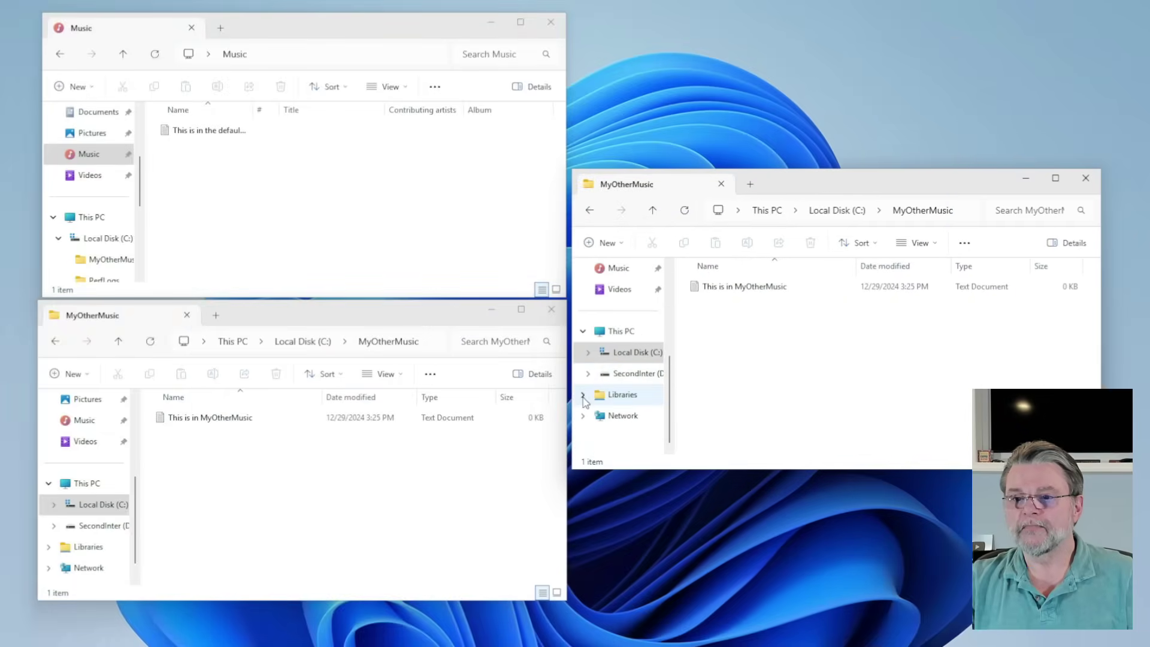
left_click(586, 395)
left_click(626, 353)
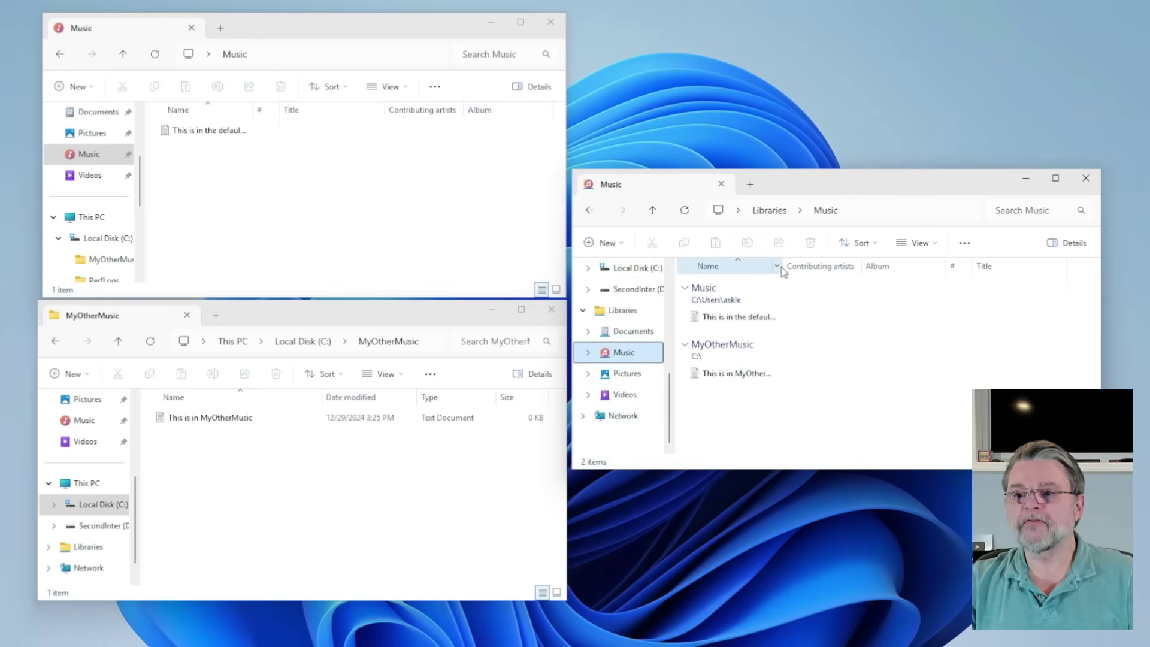
left_click_drag(784, 266, 890, 269)
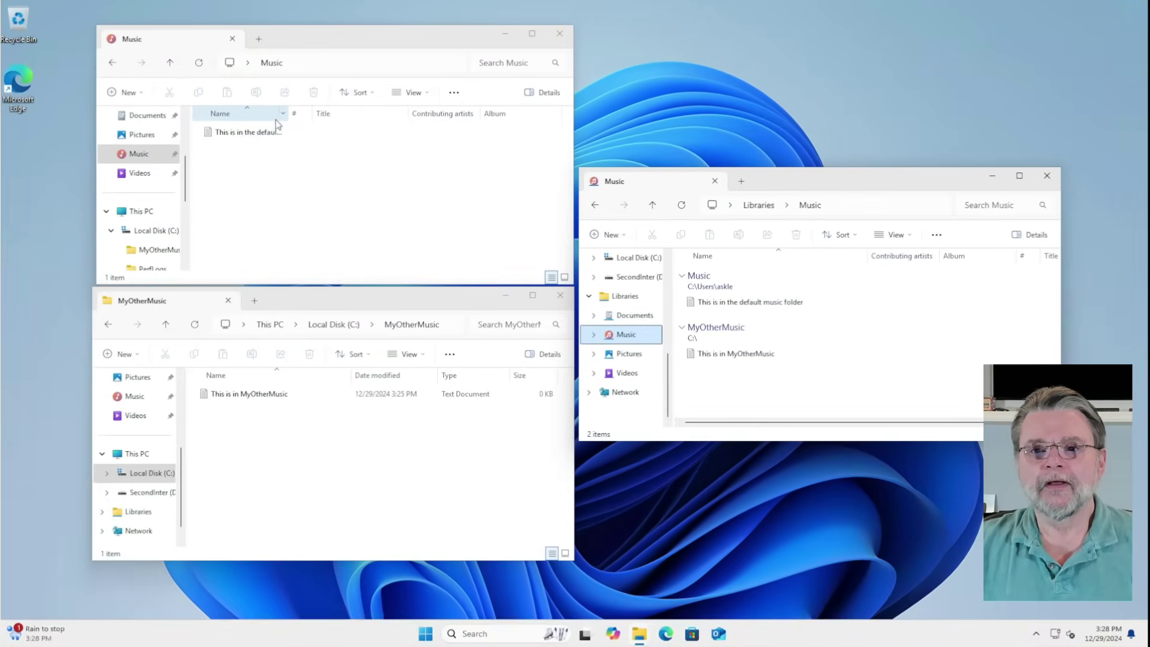
Copy the name 'This is in the default music folder' from the Music folder's file
left_click_drag(293, 118, 382, 114)
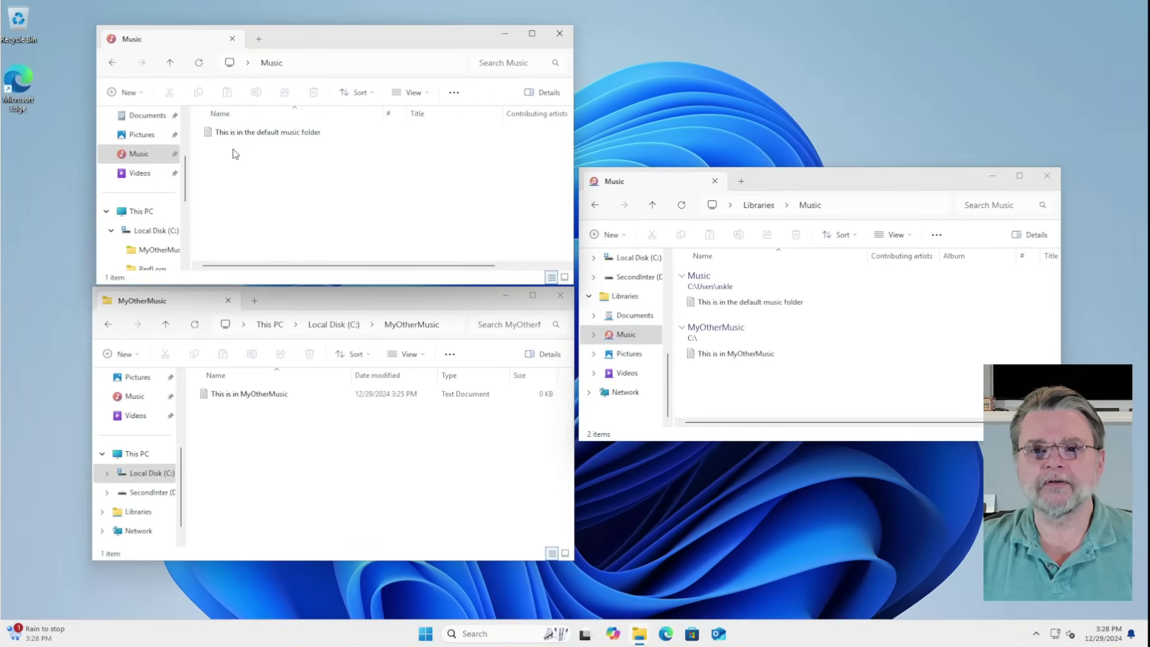
left_click(253, 136)
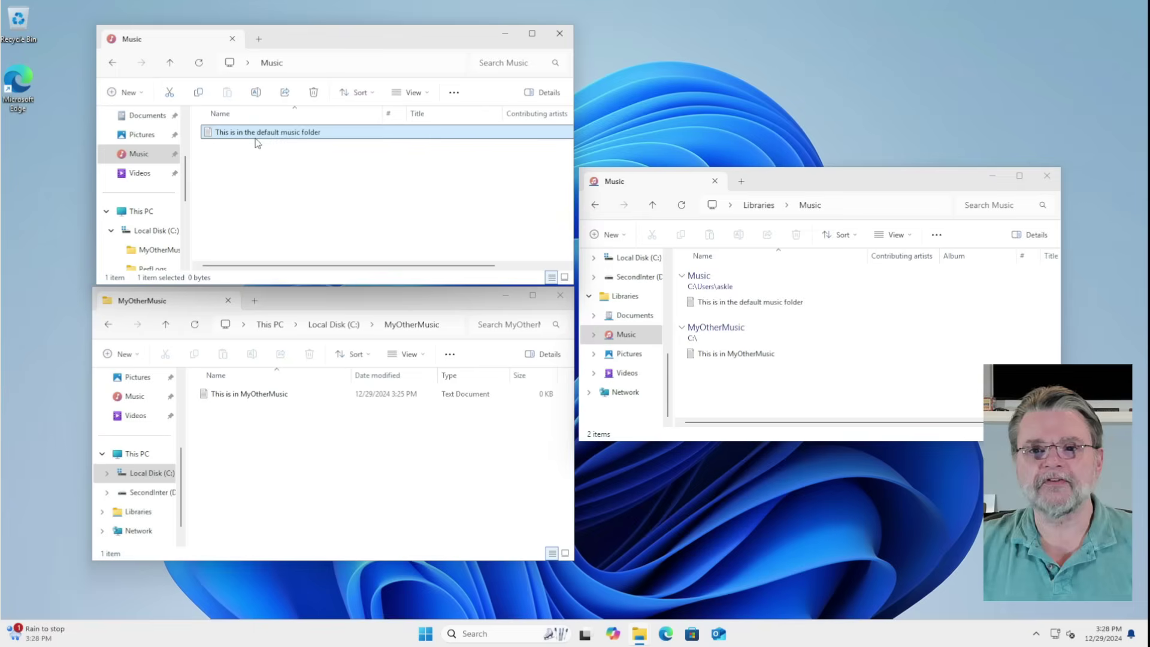
left_click(296, 136)
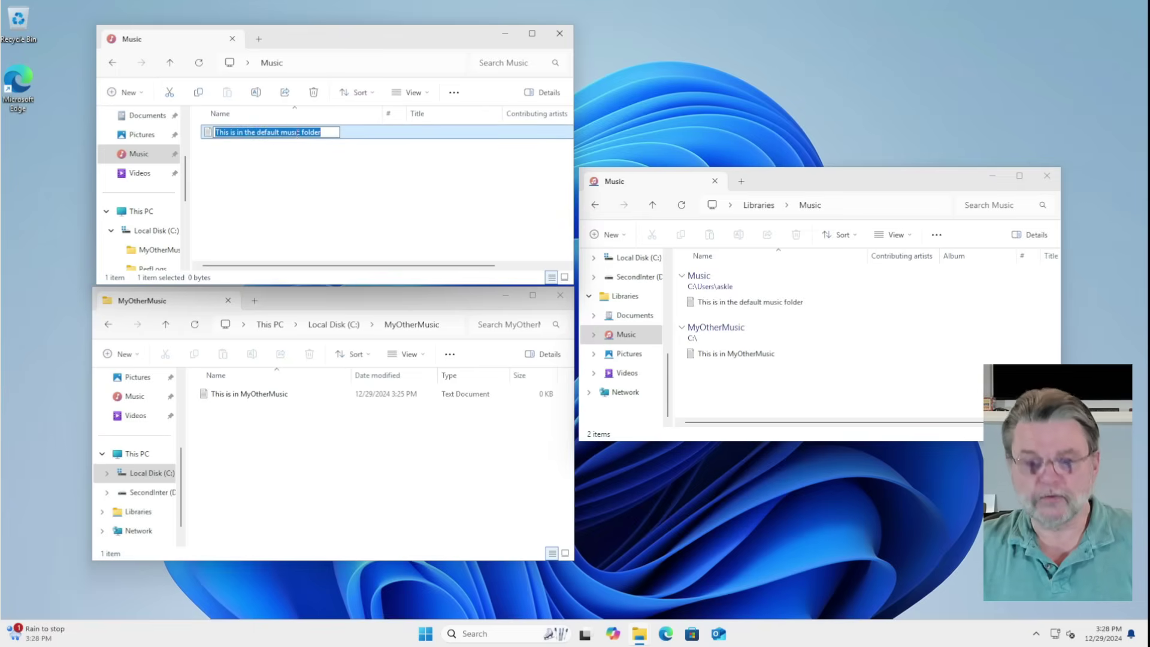
key("Escape")
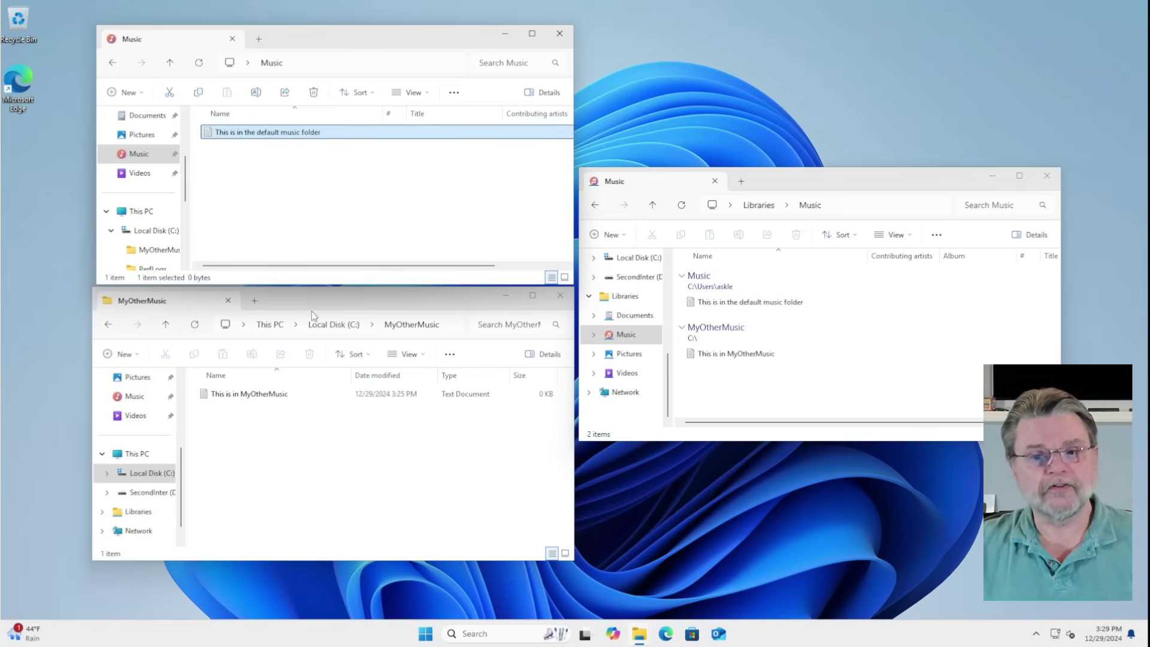
Create a text document in MyOtherMusic named 'This is in the default music folder'
left_click(246, 432)
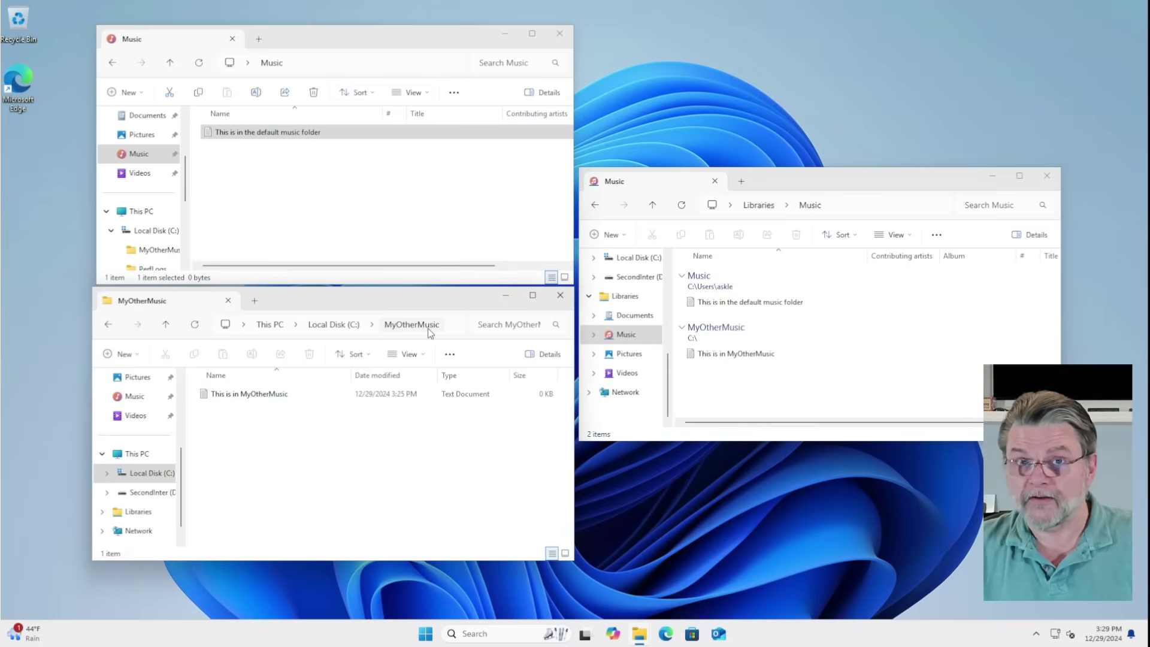
right_click(301, 445)
mouse_move(333, 359)
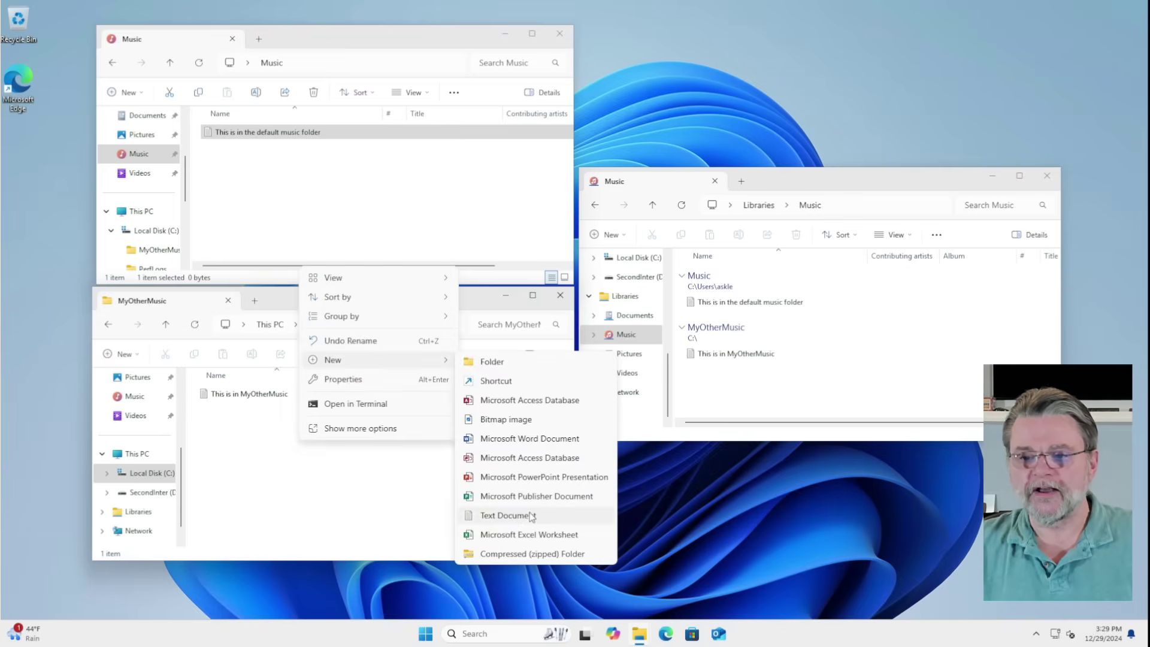
left_click(510, 514)
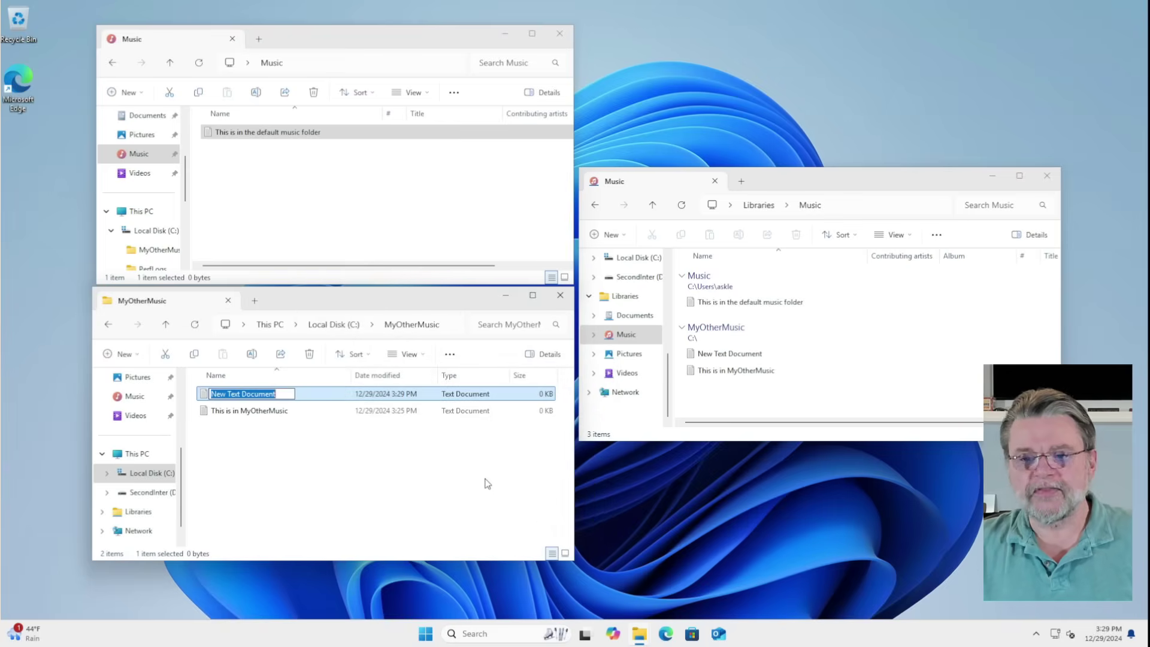
type("This is in the default music folder")
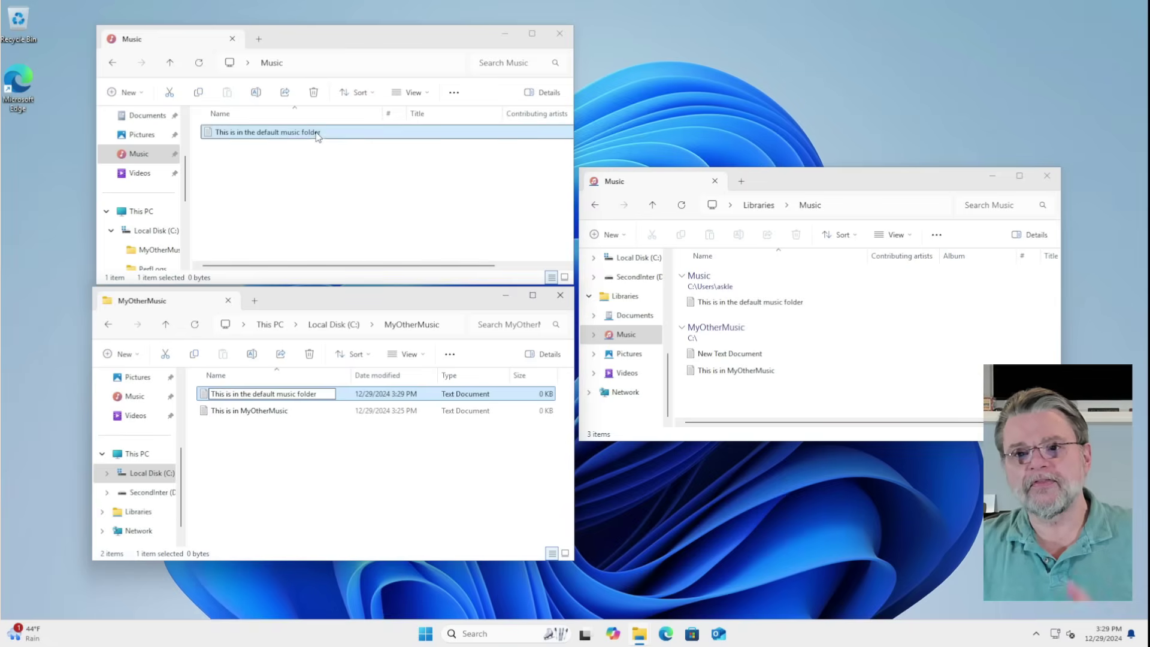
key("Return")
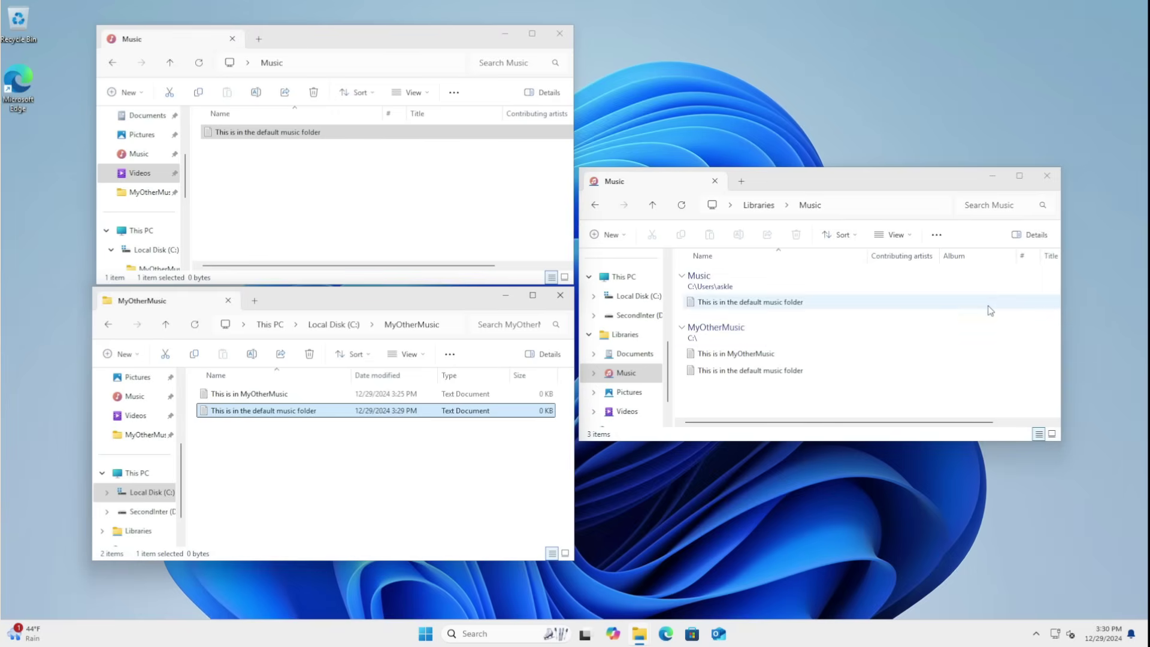
Create a New Microsoft Excel Worksheet in the Music library, keeping its default name
right_click(989, 315)
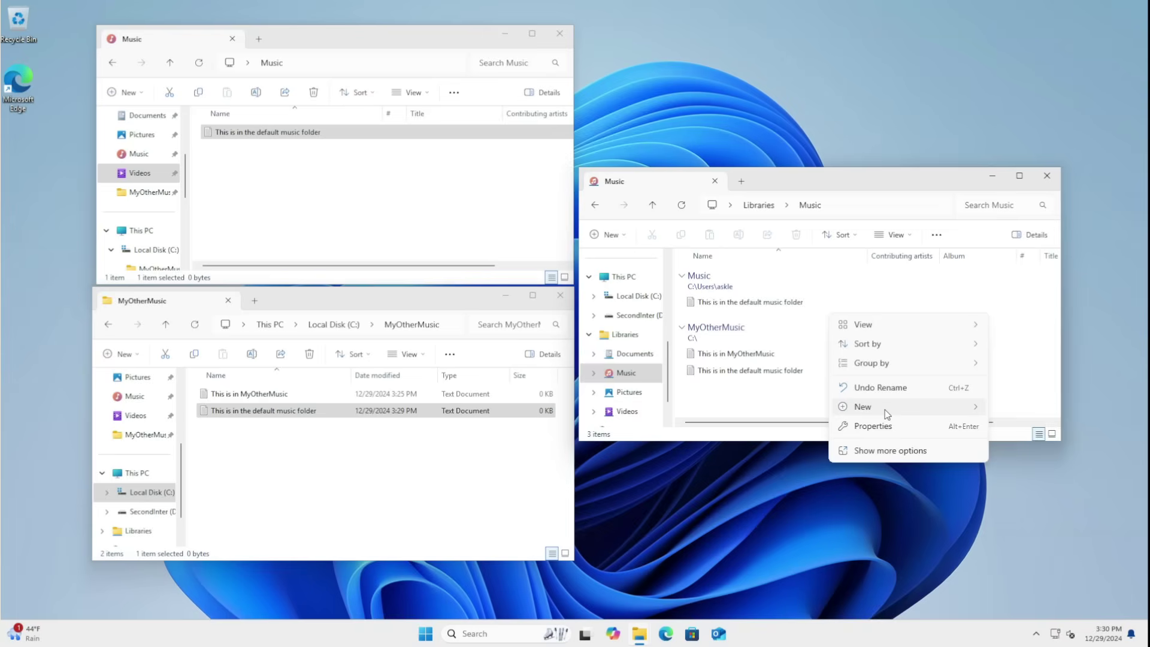
mouse_move(903, 406)
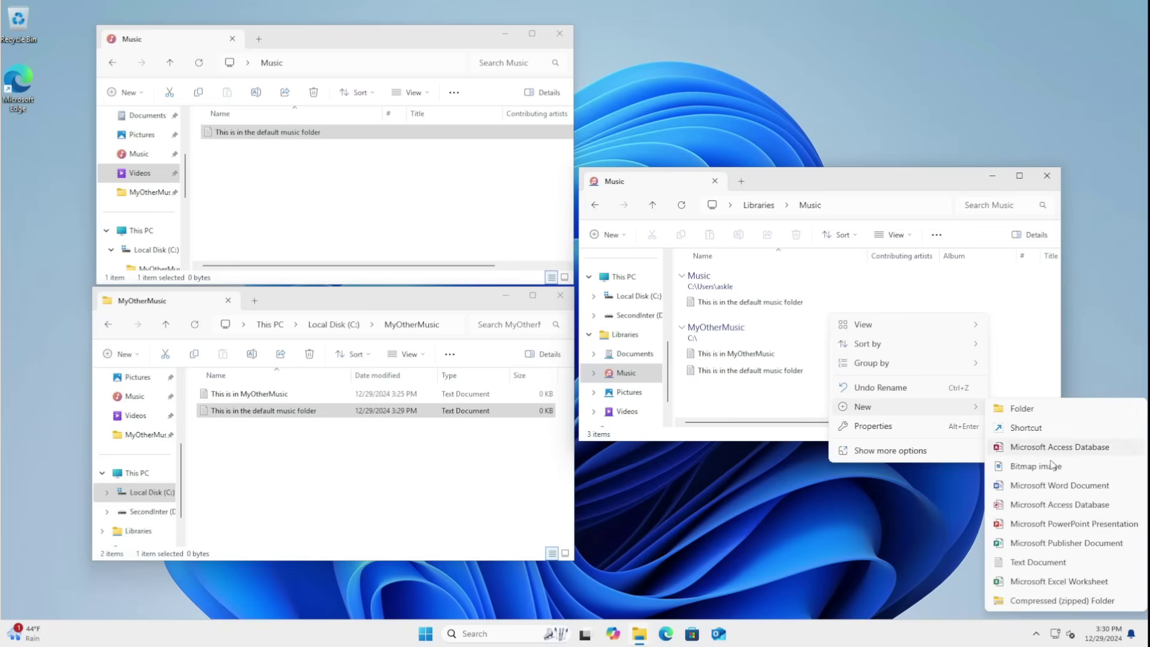
left_click(1059, 580)
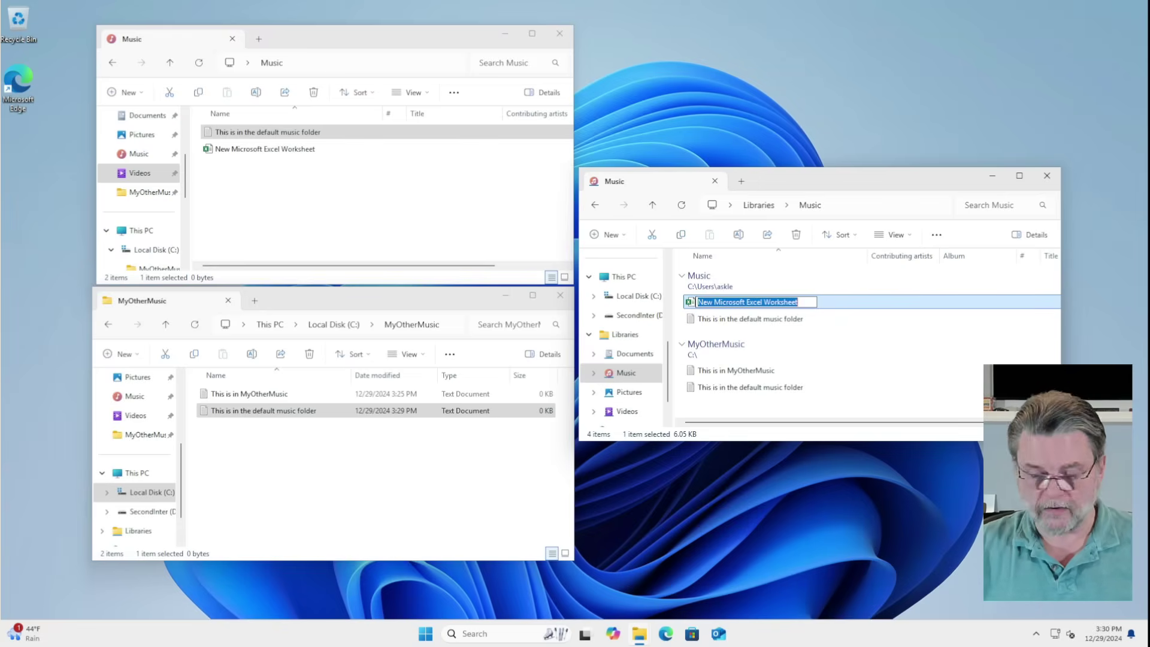
key("Return")
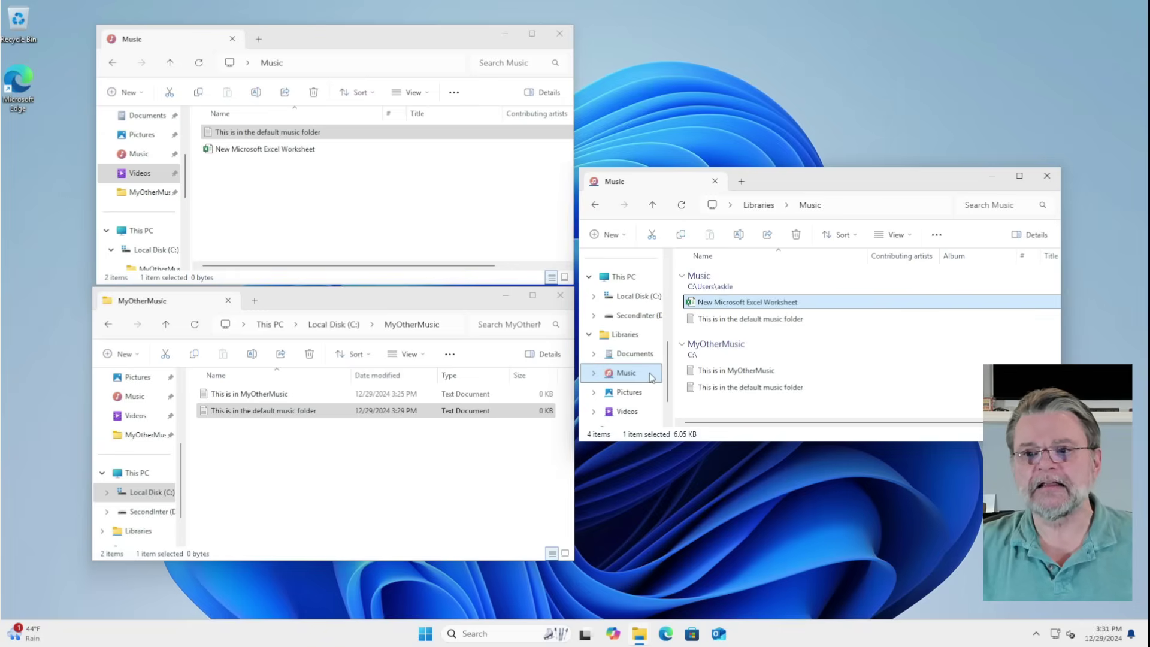
Reopen the Music library's Properties, showing Music and MyOtherMusic (C:), and centre the dialog
right_click(631, 374)
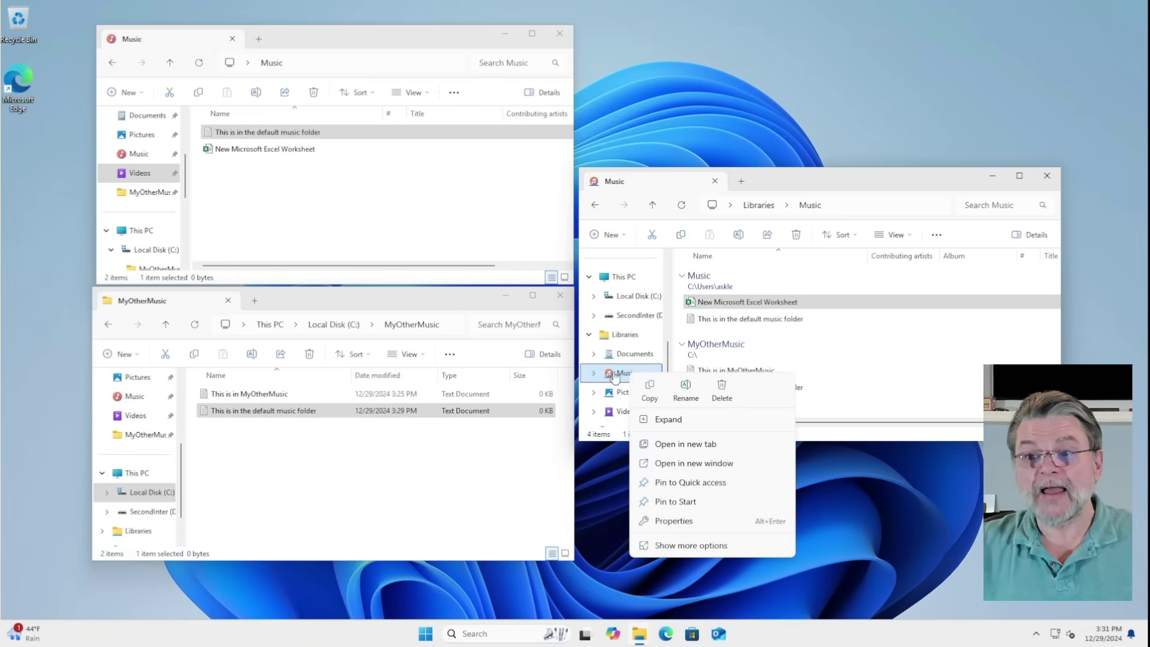
left_click(673, 521)
left_click_drag(762, 185, 533, 146)
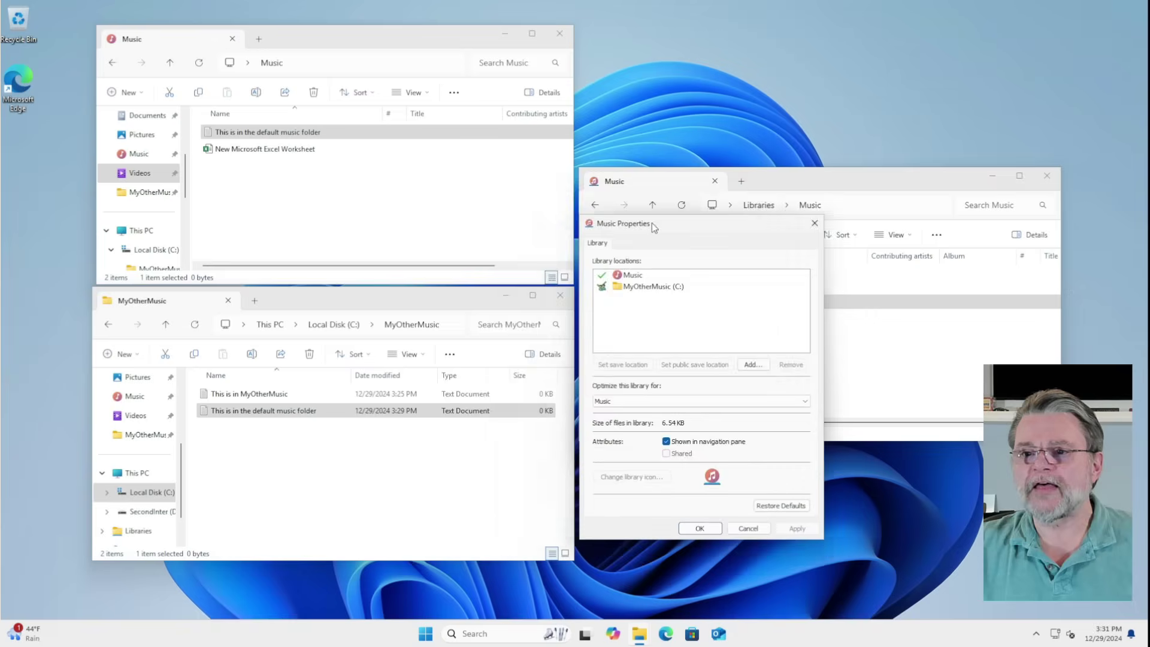